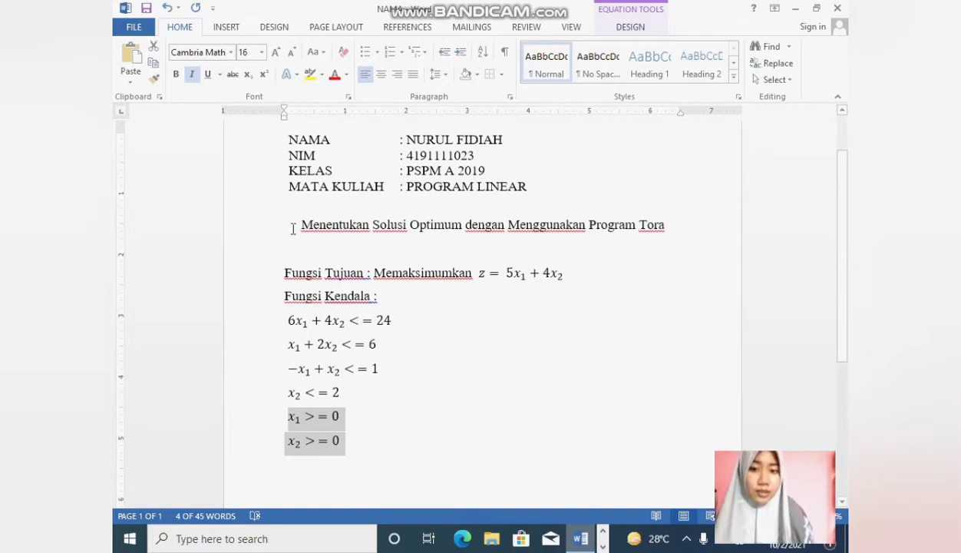
# Review the assignment title, the objective function z = 5x1 + 4x2 and each constraint listed under Fungsi Kendala
pyautogui.moveTo(292, 228); pyautogui.dragTo(468, 238)
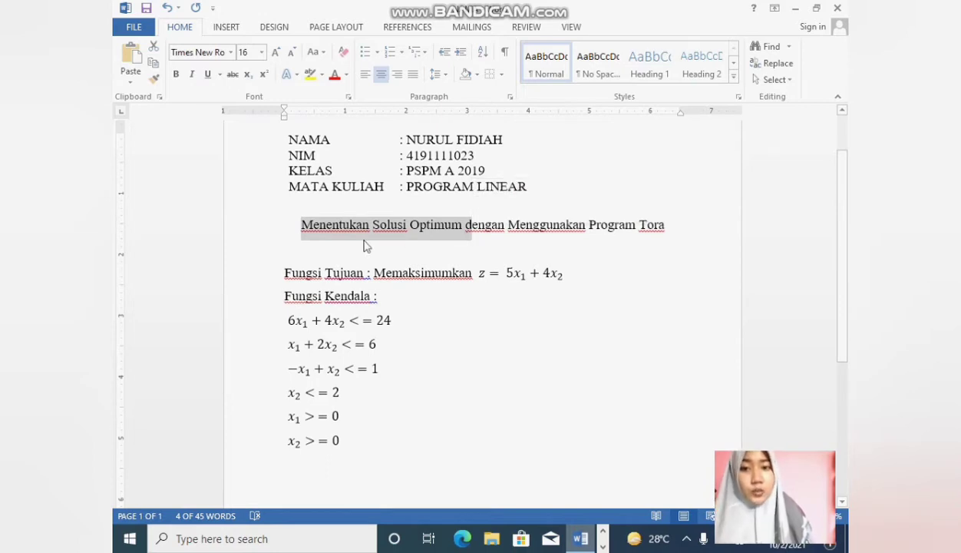
pyautogui.click(285, 272)
pyautogui.keyDown('shift'); pyautogui.click(572, 274); pyautogui.keyUp('shift')
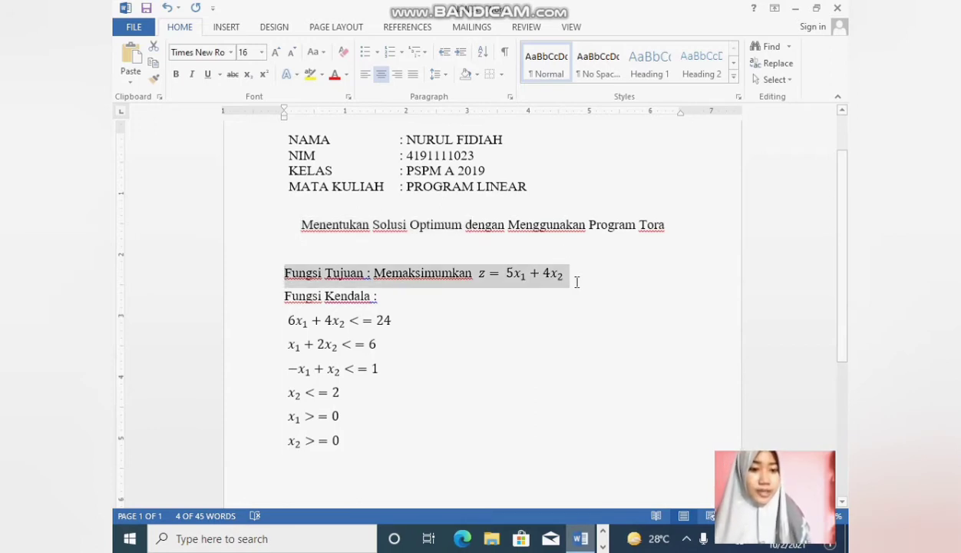
pyautogui.moveTo(283, 296); pyautogui.dragTo(346, 370)
pyautogui.click(289, 321)
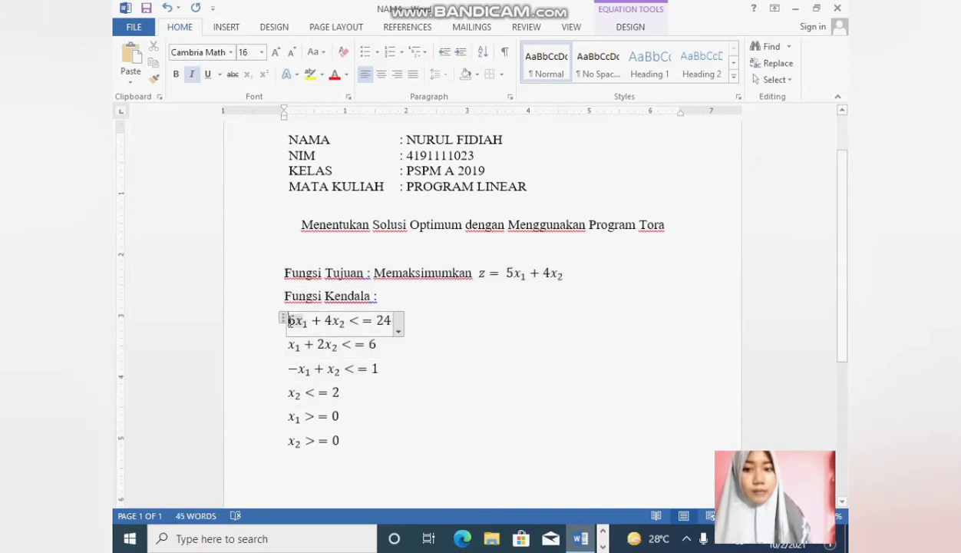
pyautogui.moveTo(288, 320); pyautogui.dragTo(390, 325)
pyautogui.moveTo(289, 345); pyautogui.dragTo(373, 346)
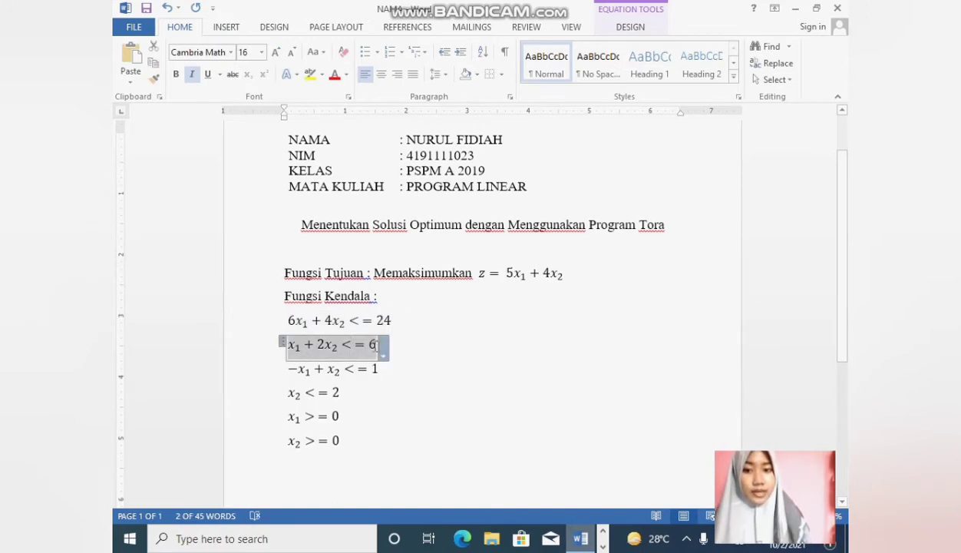
pyautogui.moveTo(289, 369); pyautogui.dragTo(378, 369)
pyautogui.click(290, 393)
pyautogui.moveTo(292, 395); pyautogui.dragTo(289, 423)
pyautogui.click(290, 422)
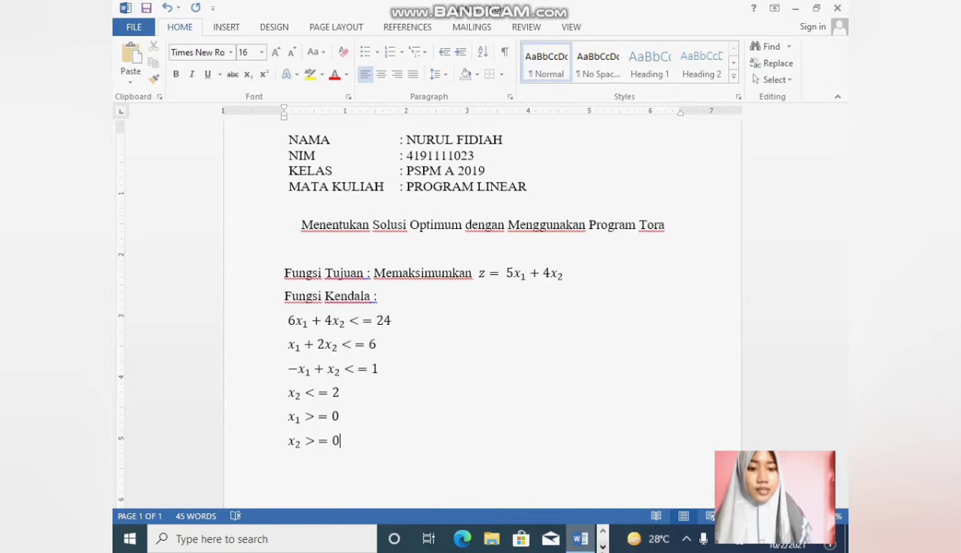
# Switch to TORA and open the Linear Programming input screen for a new problem in decimal notation
pyautogui.click(602, 545)
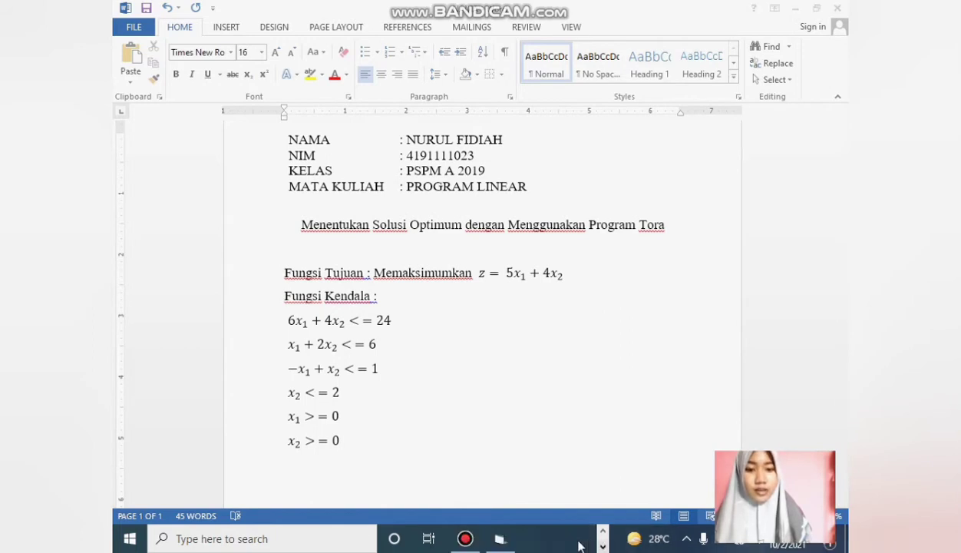
pyautogui.click(500, 539)
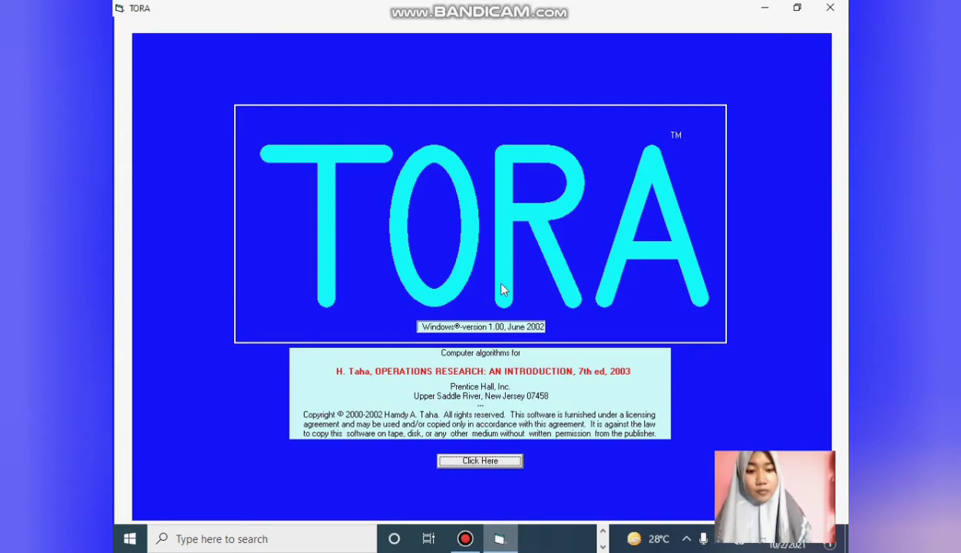
pyautogui.click(495, 462)
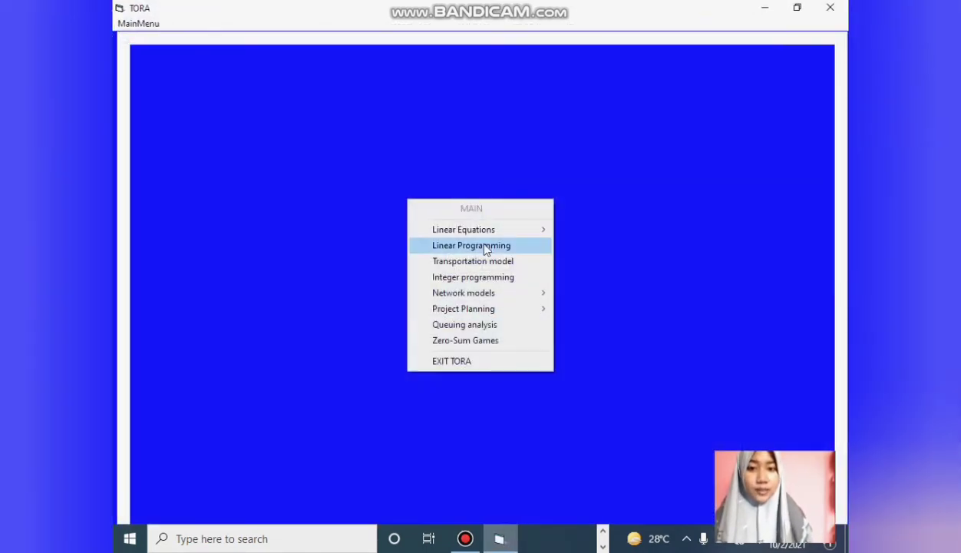
pyautogui.click(485, 246)
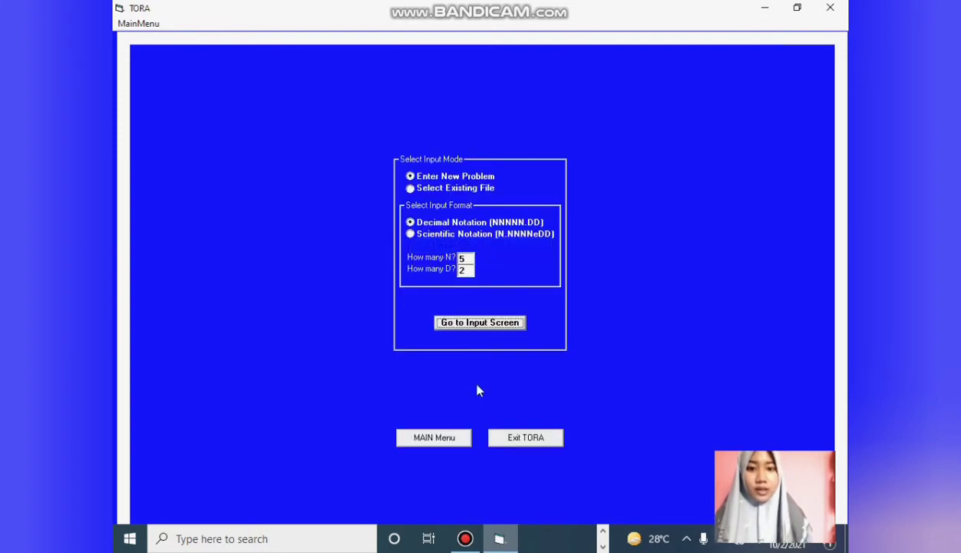
pyautogui.click(493, 325)
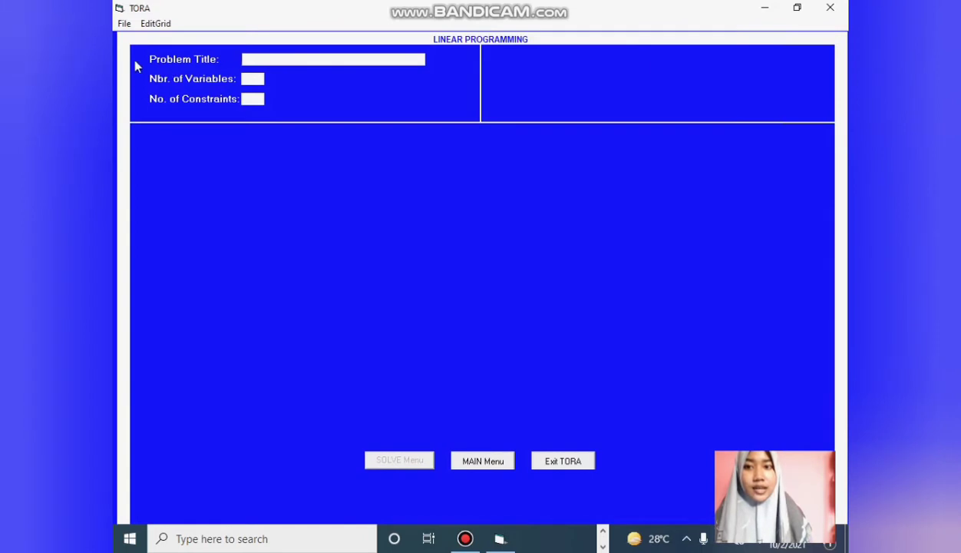
# Enter "Metode Simpleks (Maksimum)" as the problem title
pyautogui.click(255, 58)
pyautogui.write('Met')
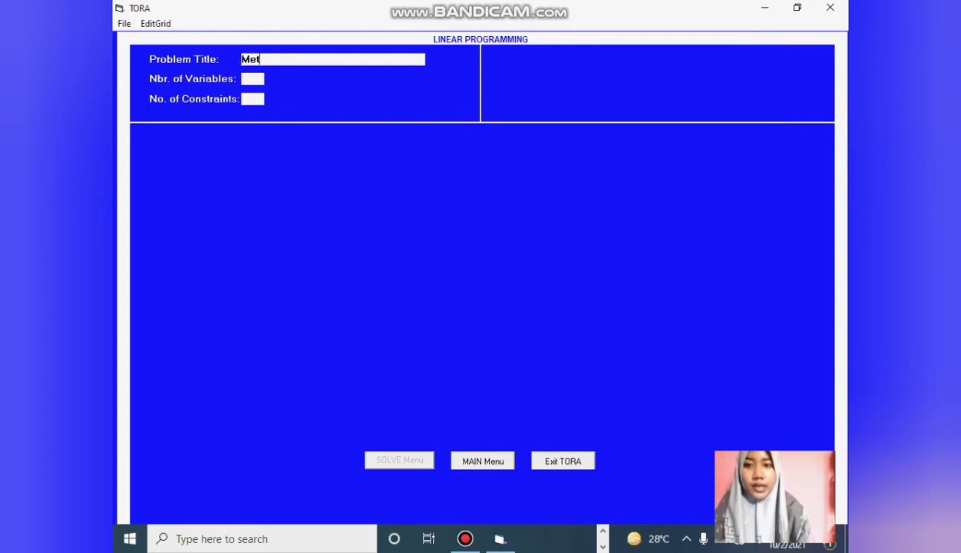
pyautogui.write('ode Simpleks')
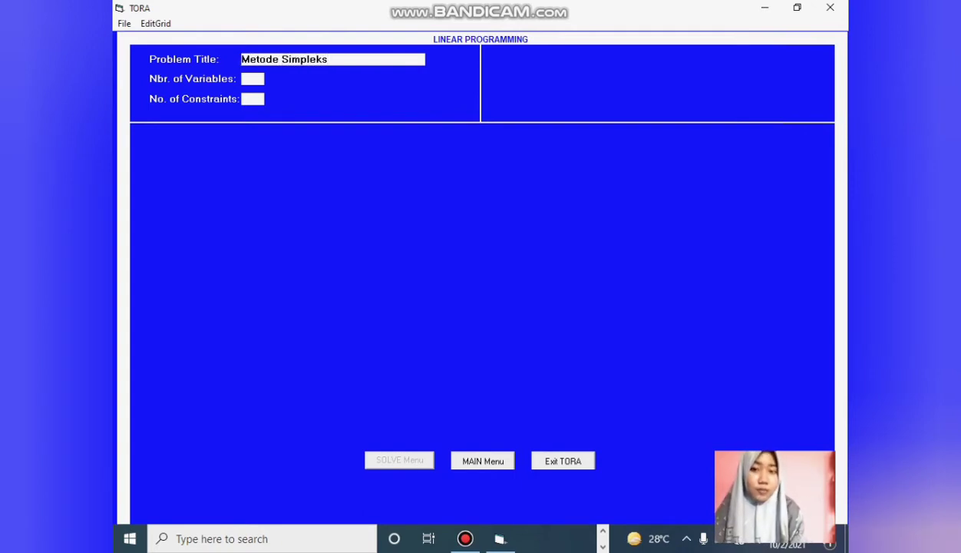
pyautogui.write(' (Maksim')
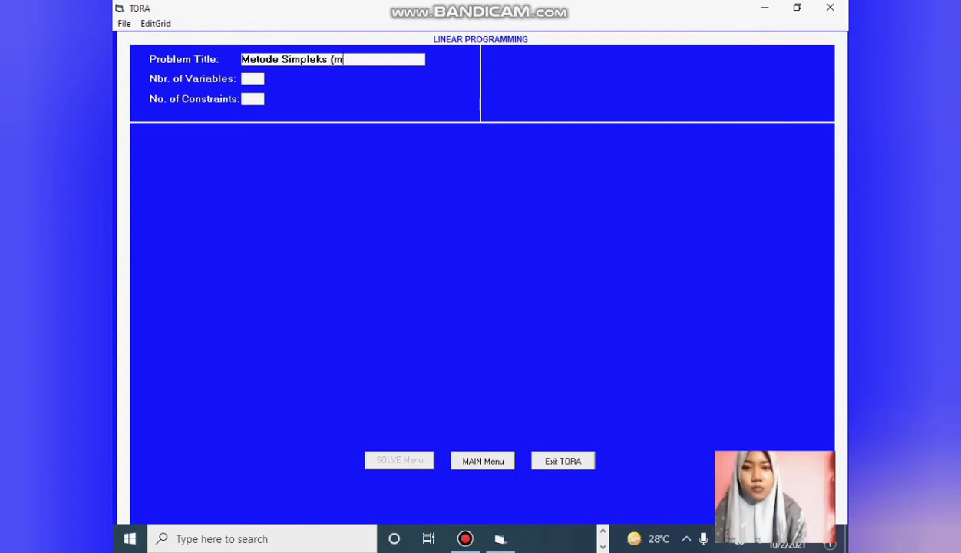
pyautogui.write('um)')
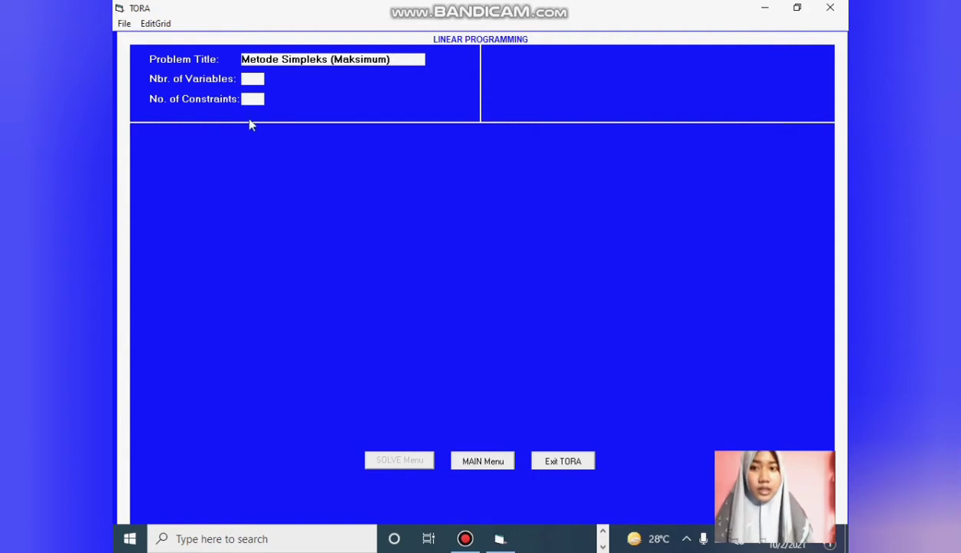
# After checking the problem statement in Word, set 2 variables and 4 constraints in TORA and initialize the input grid
pyautogui.click(251, 79)
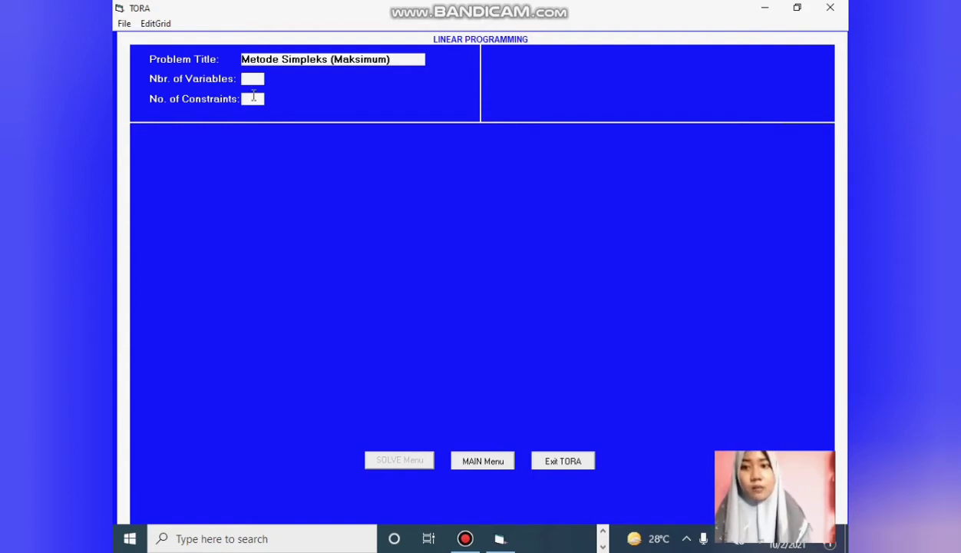
pyautogui.click(603, 531)
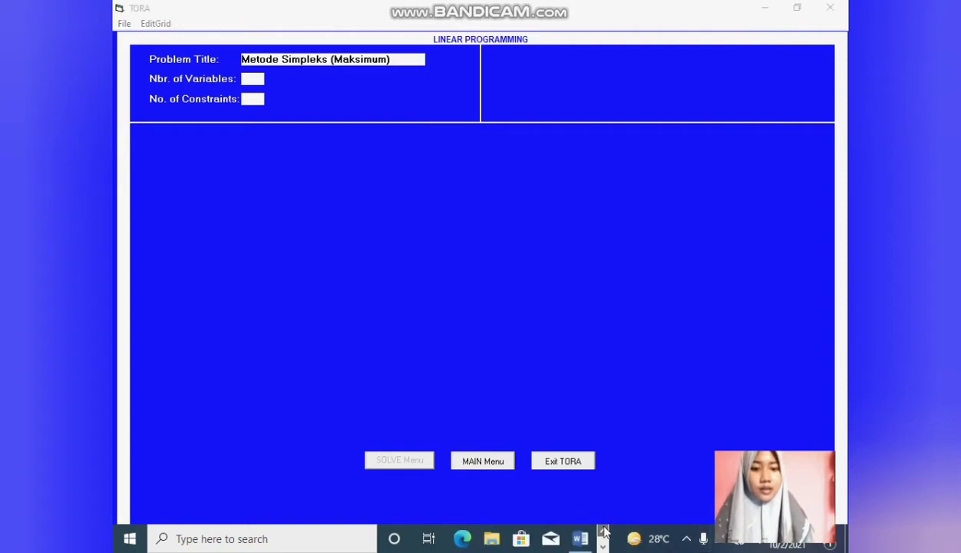
pyautogui.click(583, 541)
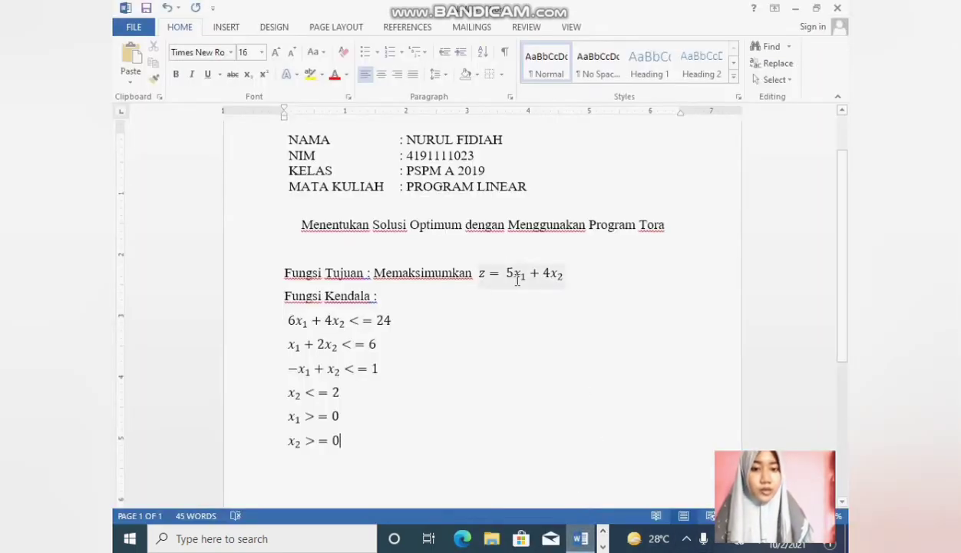
pyautogui.click(603, 531)
pyautogui.click(499, 538)
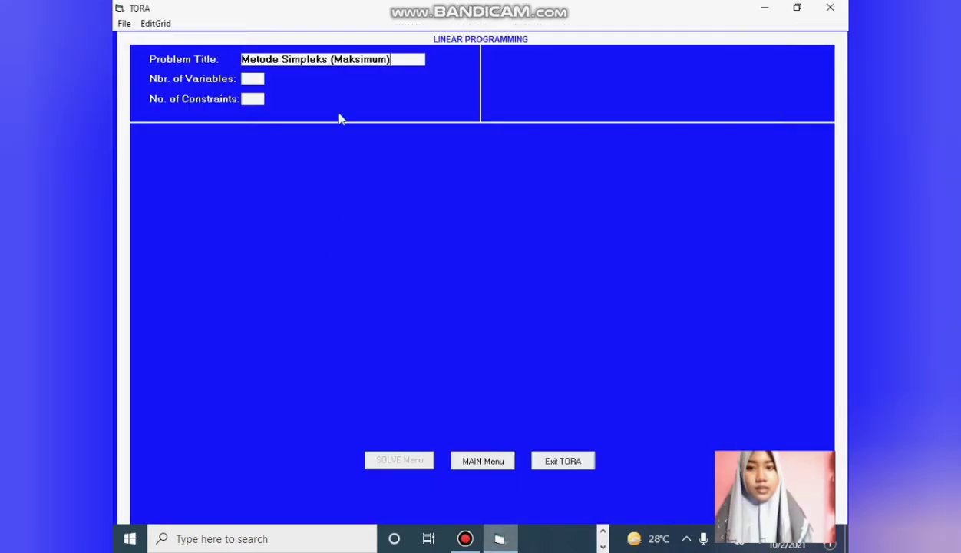
pyautogui.click(247, 79)
pyautogui.write('2')
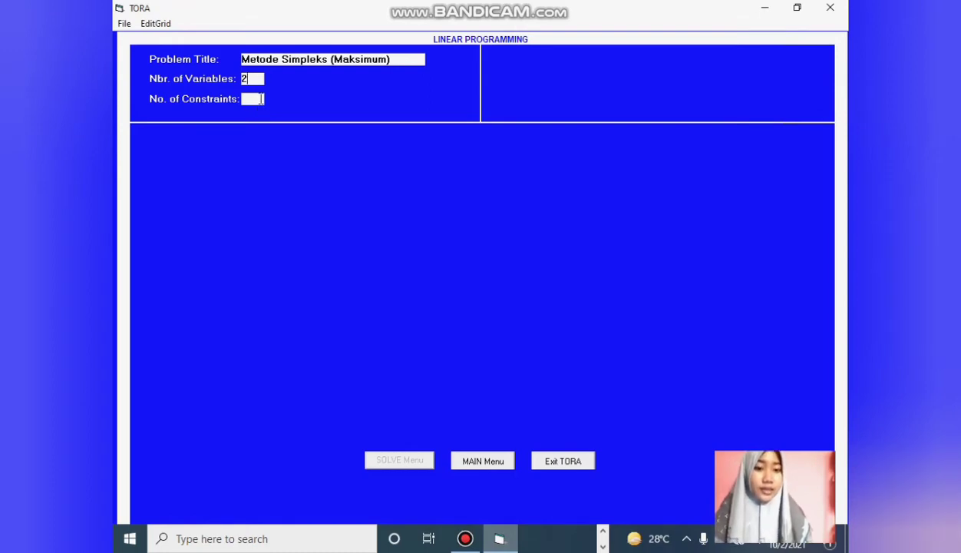
pyautogui.write('4')
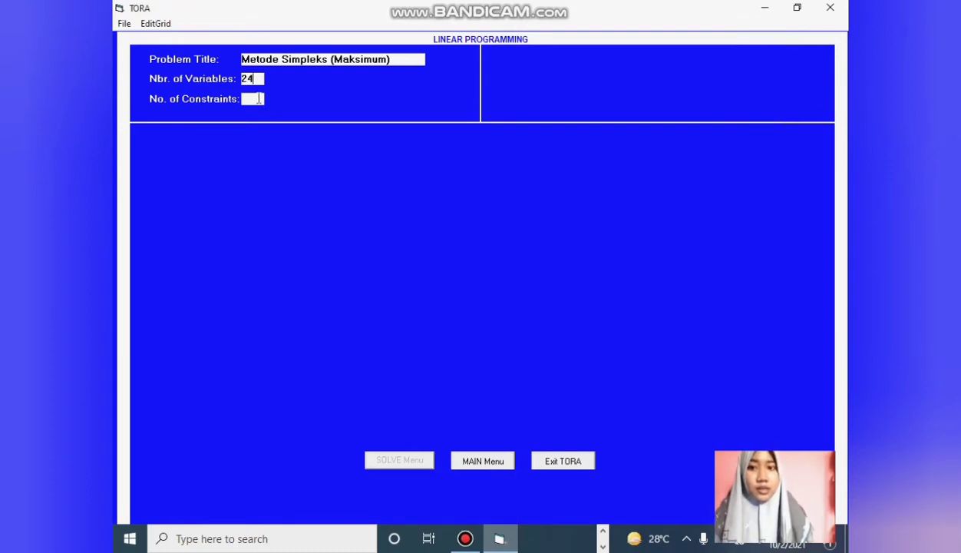
pyautogui.press('BackSpace')
pyautogui.click(247, 99)
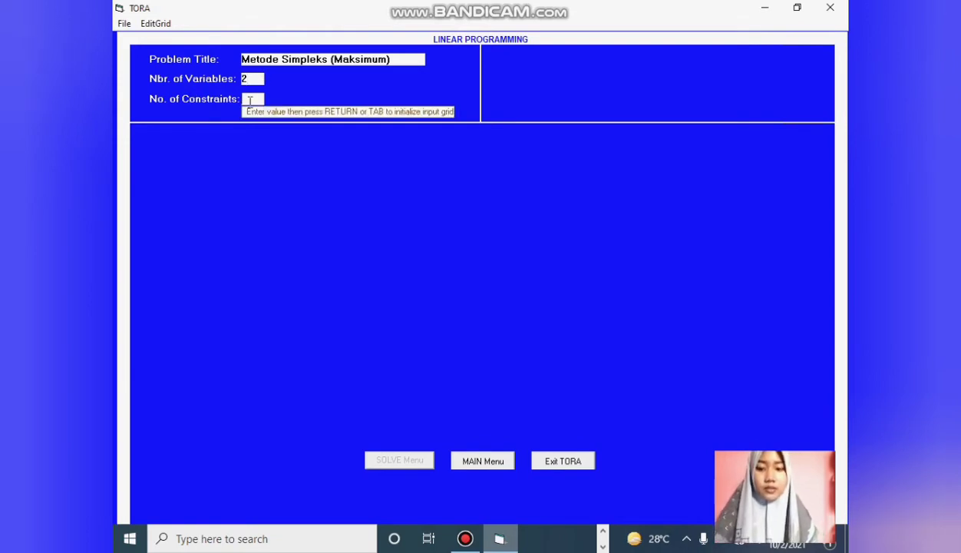
pyautogui.write('4')
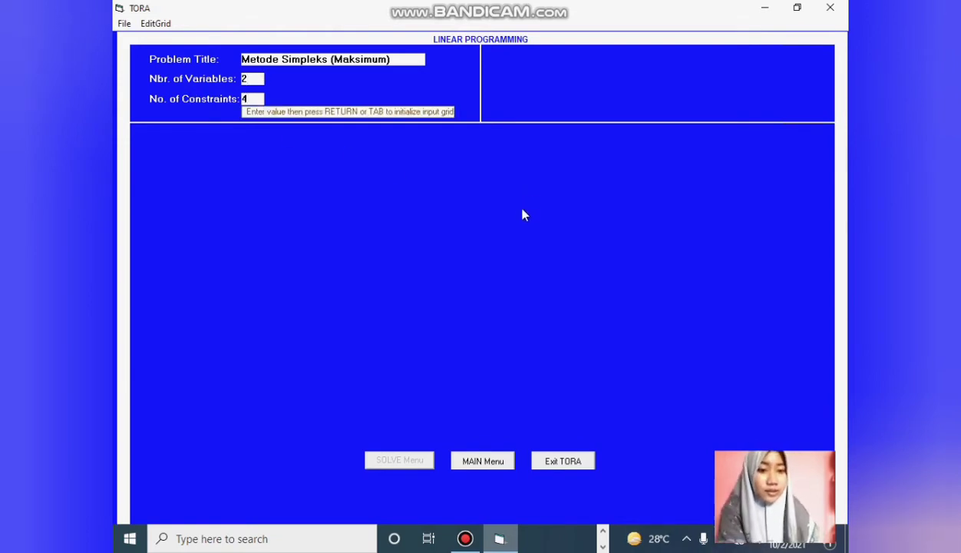
pyautogui.press('Return')
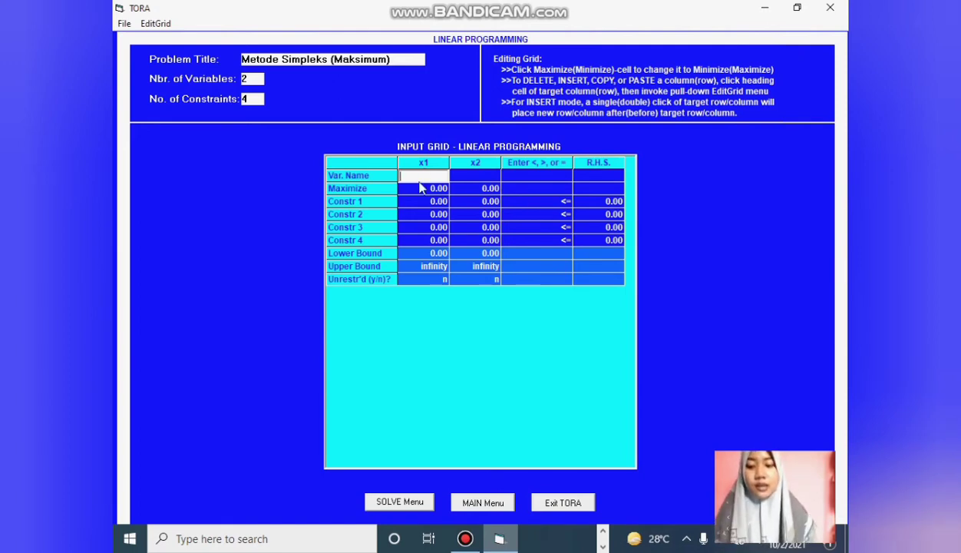
# Name the two variables x1 and x2 in the input grid and leave the objective set to Maximize
pyautogui.write('x1')
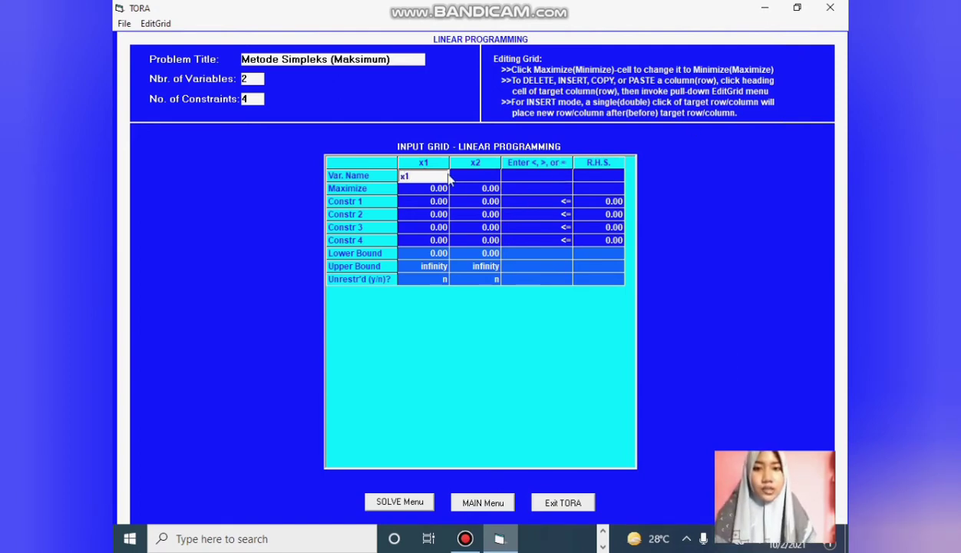
pyautogui.click(472, 176)
pyautogui.write('x2')
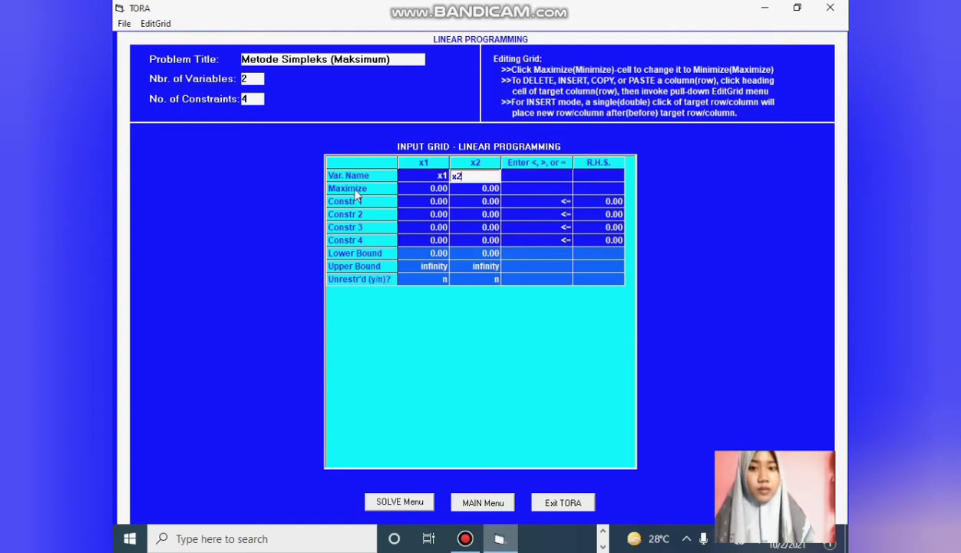
pyautogui.click(354, 192)
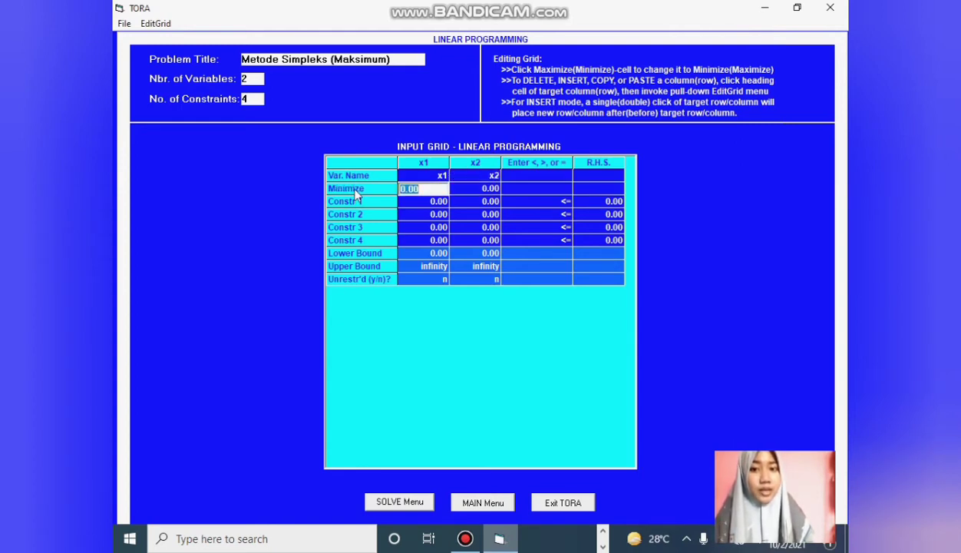
pyautogui.click(355, 191)
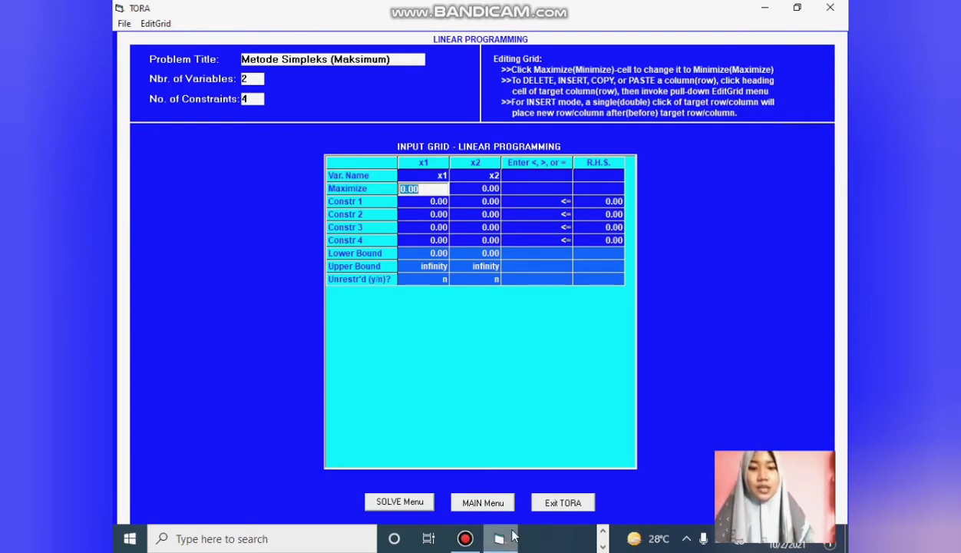
# Check the objective function in Word, and in TORA set the Maximize row coefficients to 5 for x1 and 4 for x2
pyautogui.click(604, 530)
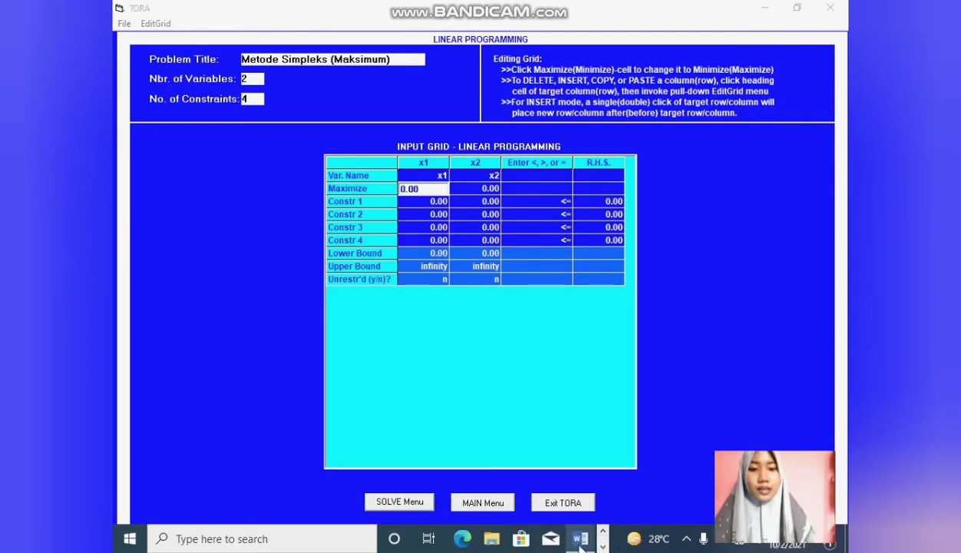
pyautogui.click(580, 538)
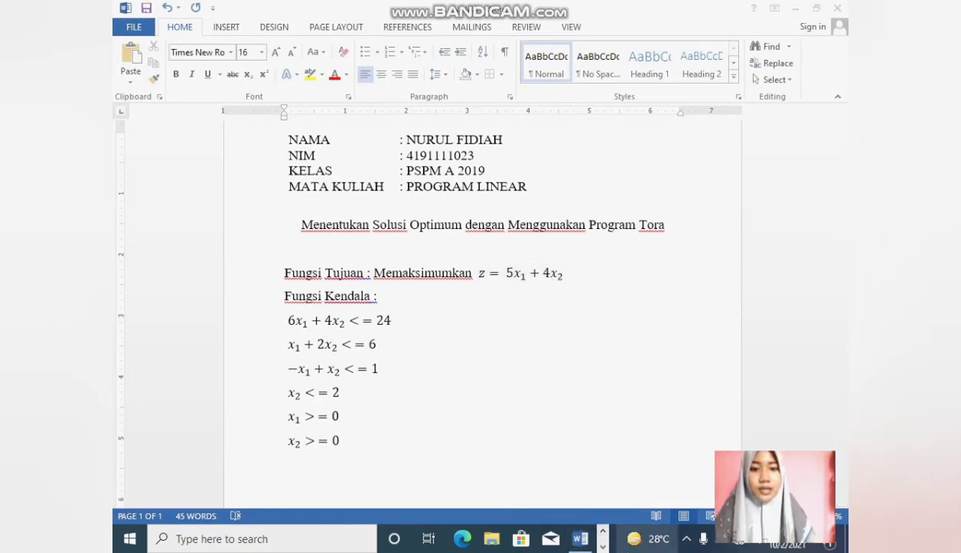
pyautogui.click(603, 546)
pyautogui.click(501, 538)
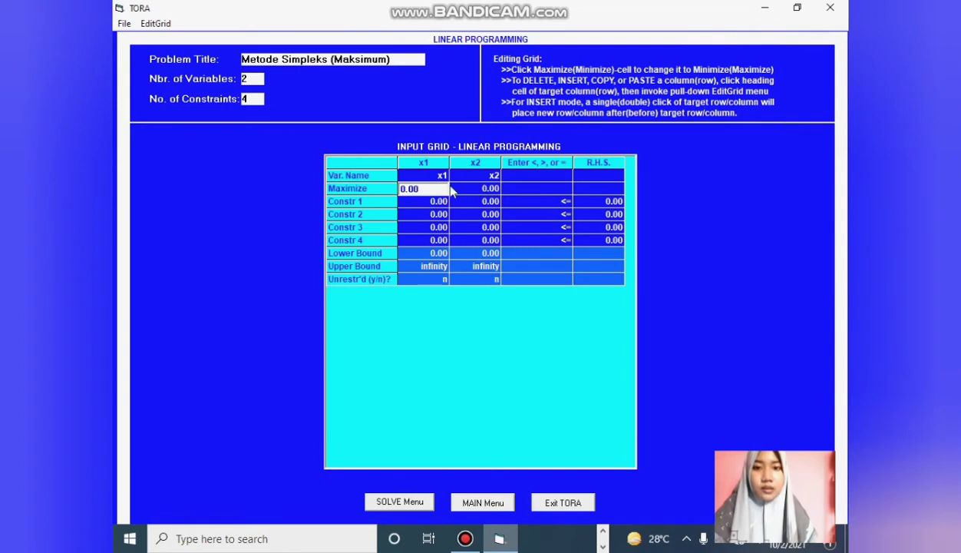
pyautogui.write('5')
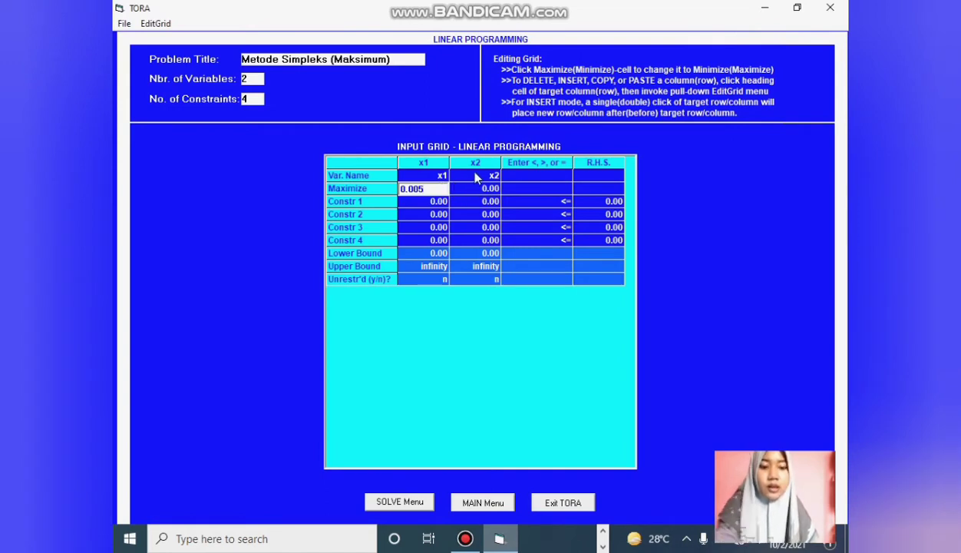
pyautogui.press('BackSpace')
pyautogui.press('BackSpace')
pyautogui.press('BackSpace')
pyautogui.press('BackSpace')
pyautogui.write('5')
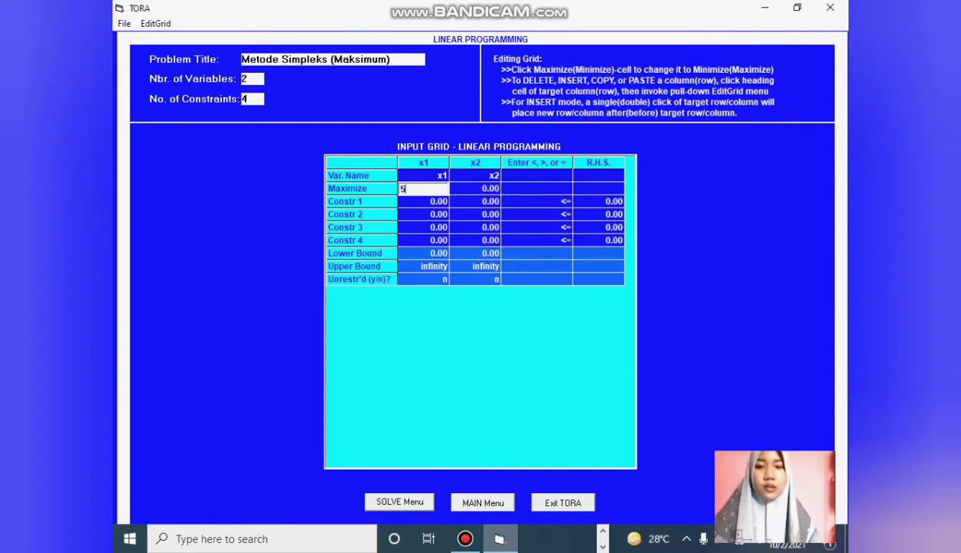
pyautogui.click(477, 188)
pyautogui.write('4')
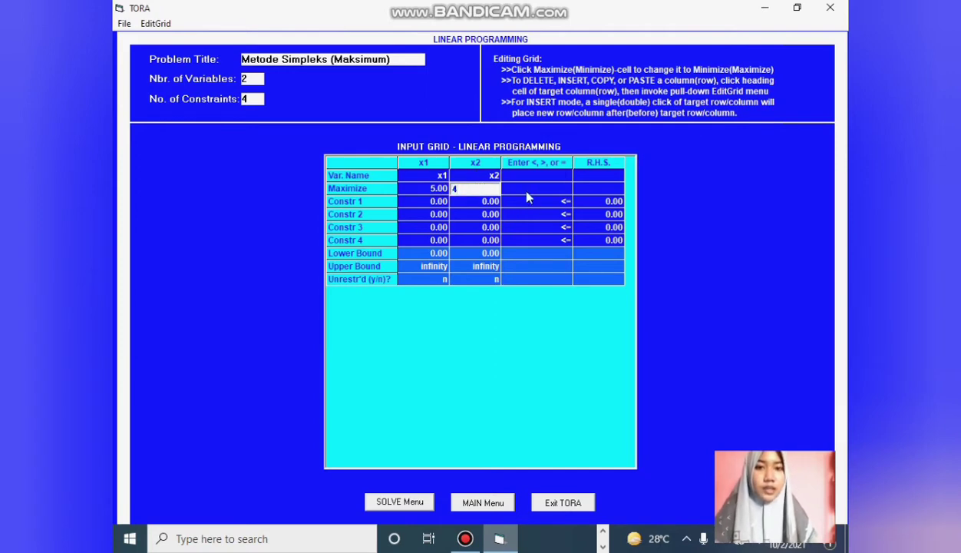
# Fill in constraint 1 with coefficients 6 for x1 and 4 for x2 and a right-hand side of 24
pyautogui.click(432, 203)
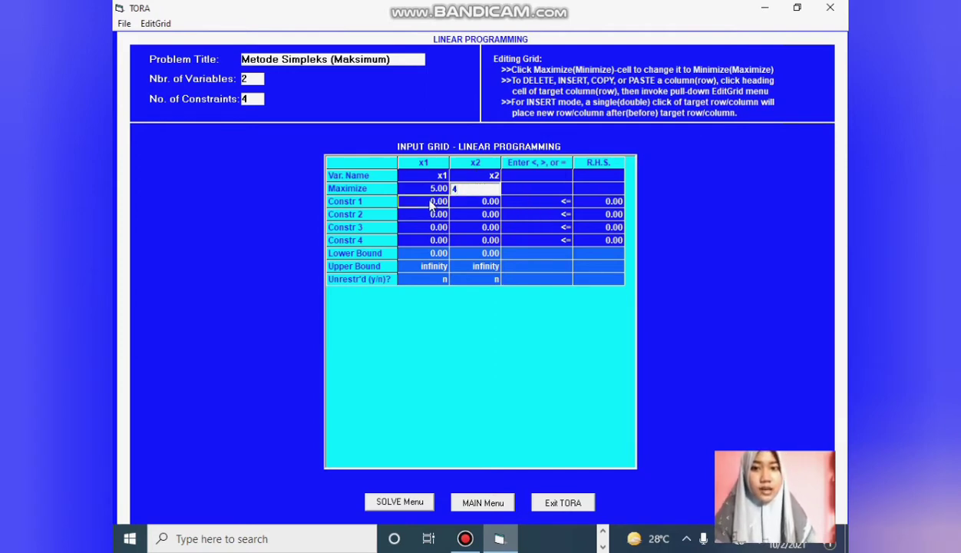
pyautogui.click(431, 202)
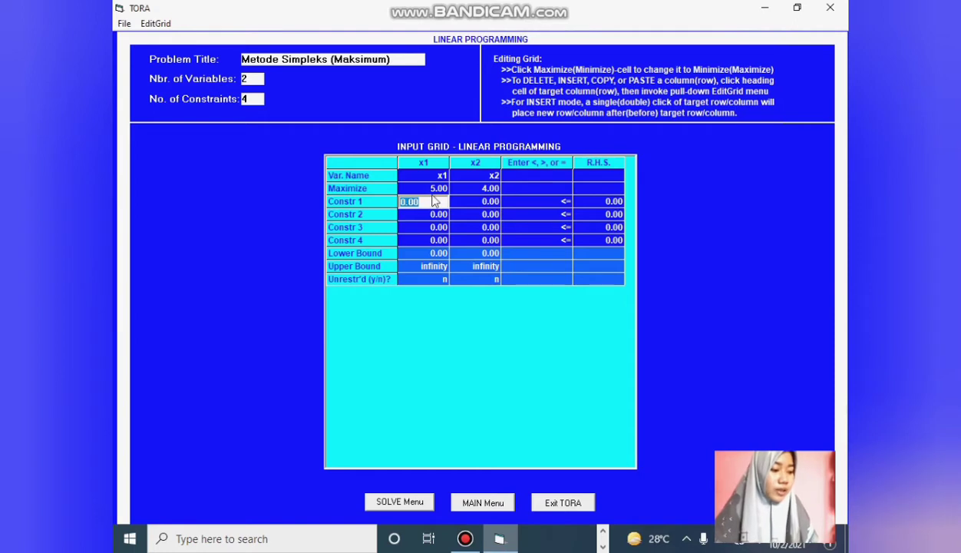
pyautogui.write('6')
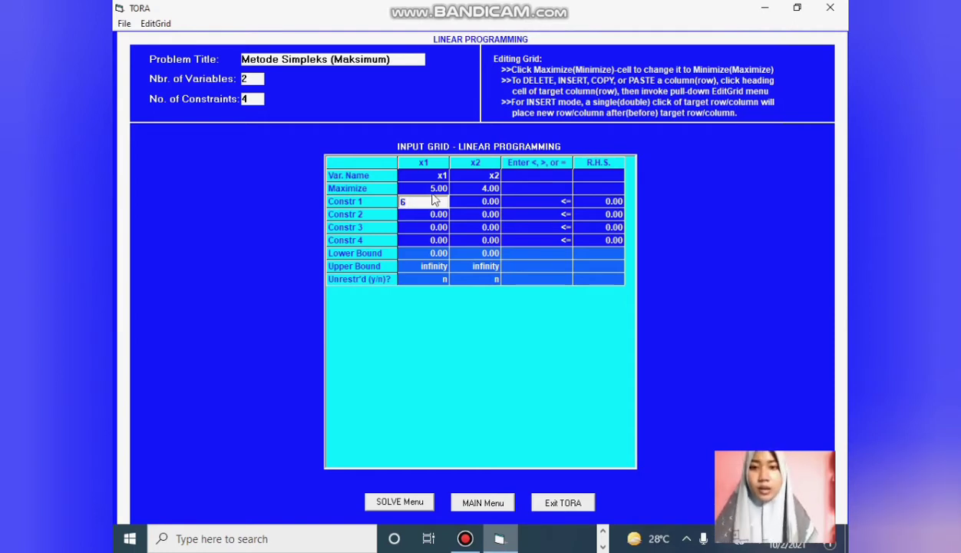
pyautogui.click(486, 202)
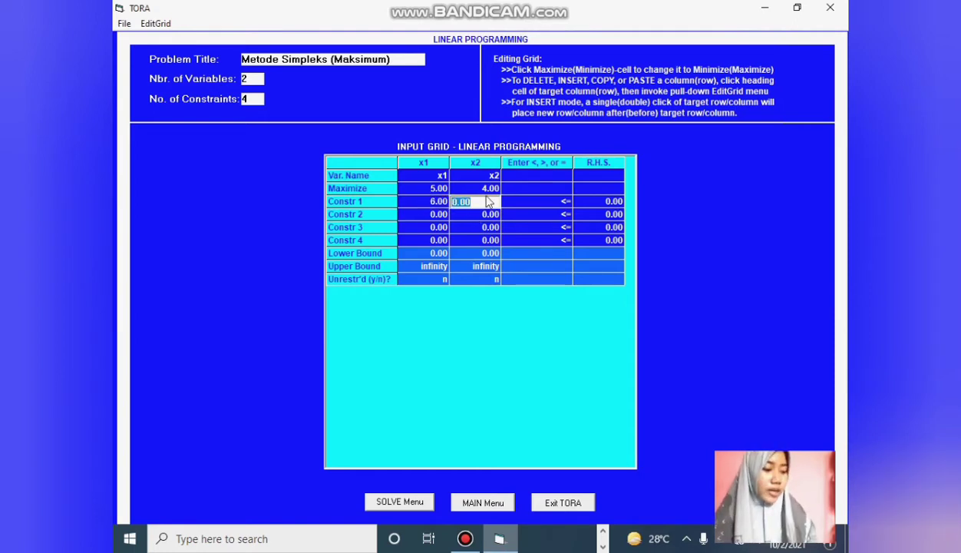
pyautogui.write('4')
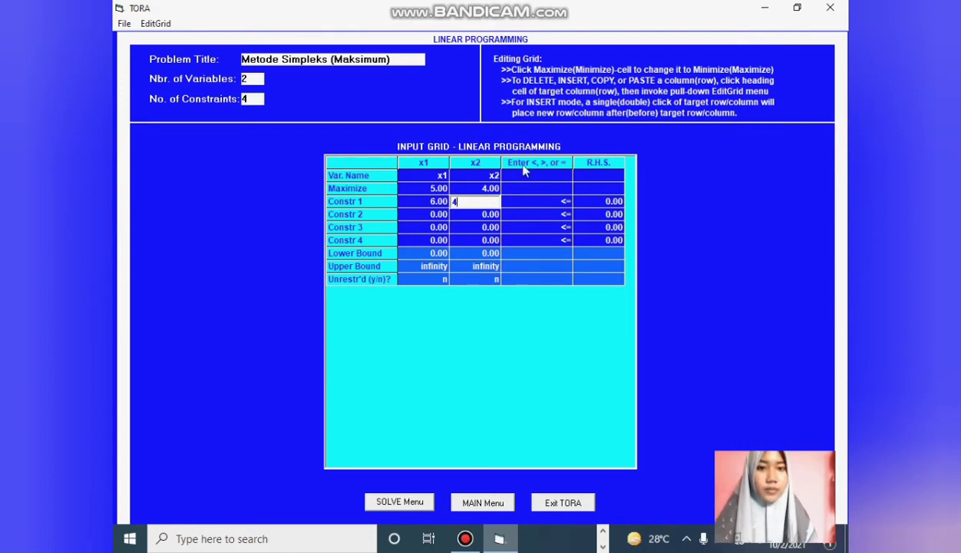
pyautogui.click(597, 199)
pyautogui.write('3')
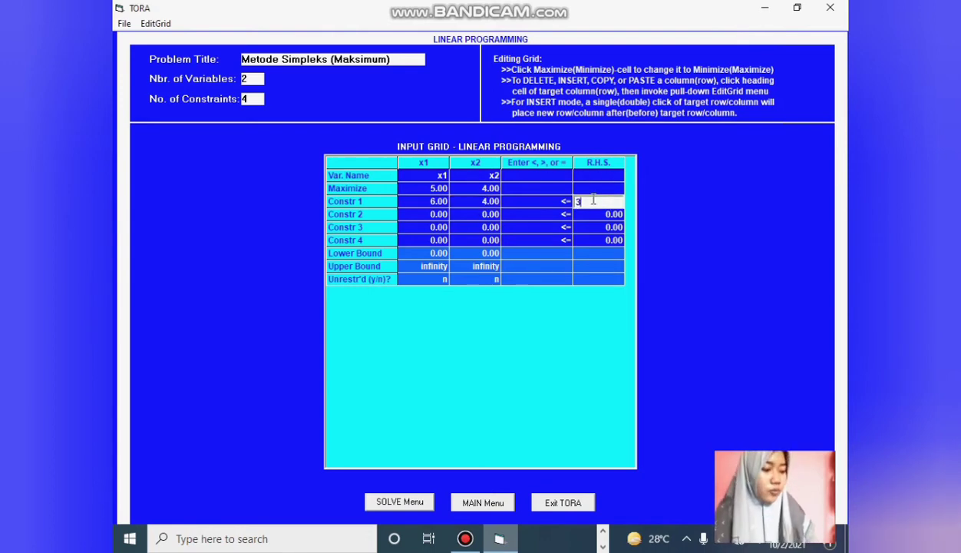
pyautogui.press('BackSpace')
pyautogui.write('24')
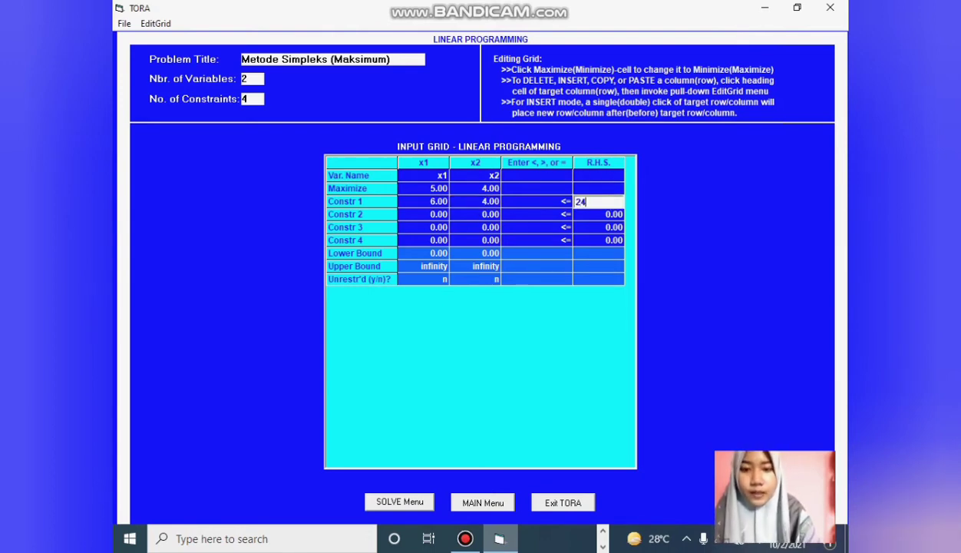
# Fill in constraint 2 with coefficients 1 for x1 and 2 for x2 and a right-hand side of 6
pyautogui.click(439, 214)
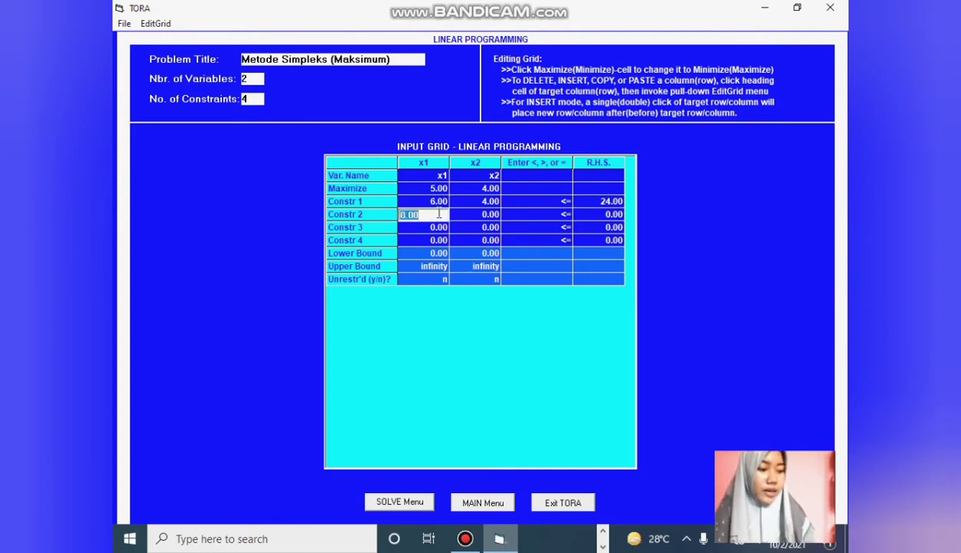
pyautogui.write('1')
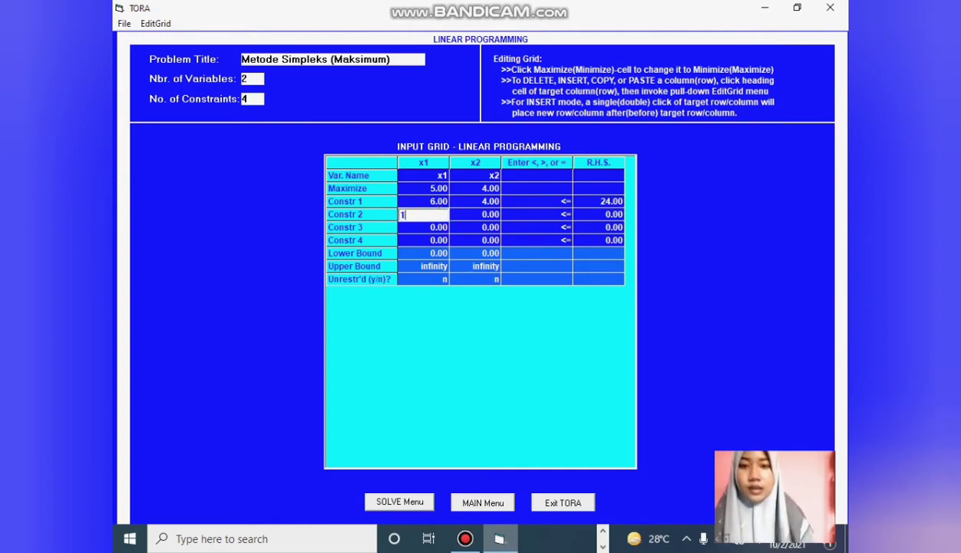
pyautogui.click(469, 215)
pyautogui.write('2')
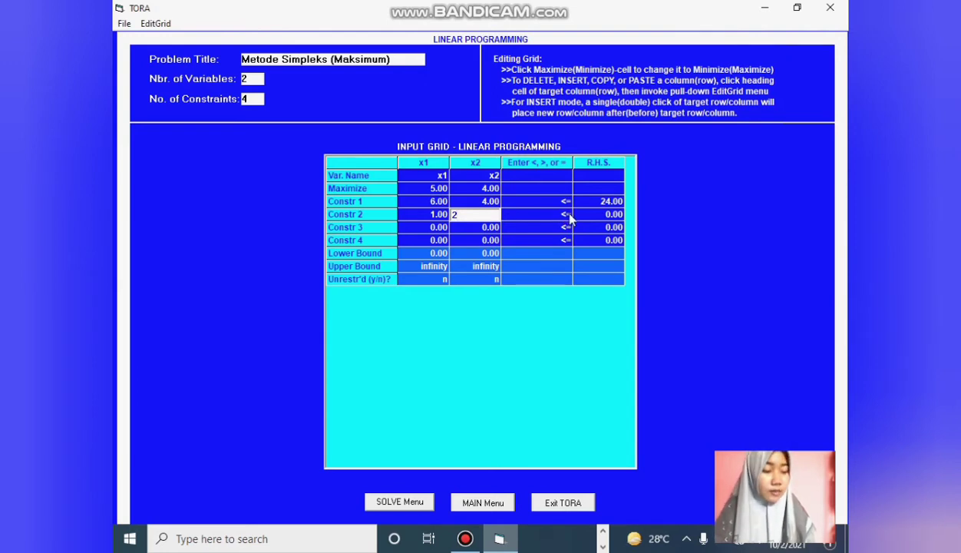
pyautogui.click(614, 214)
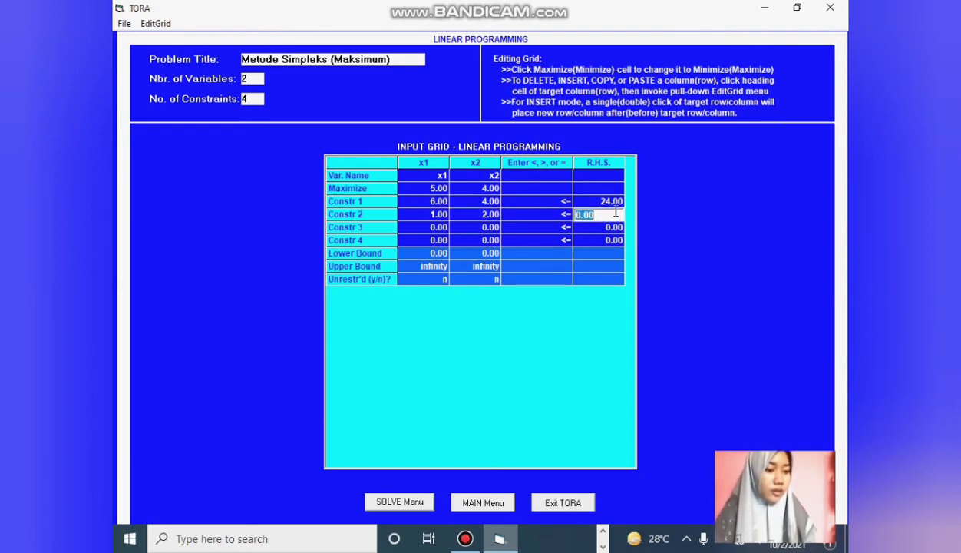
pyautogui.write('6')
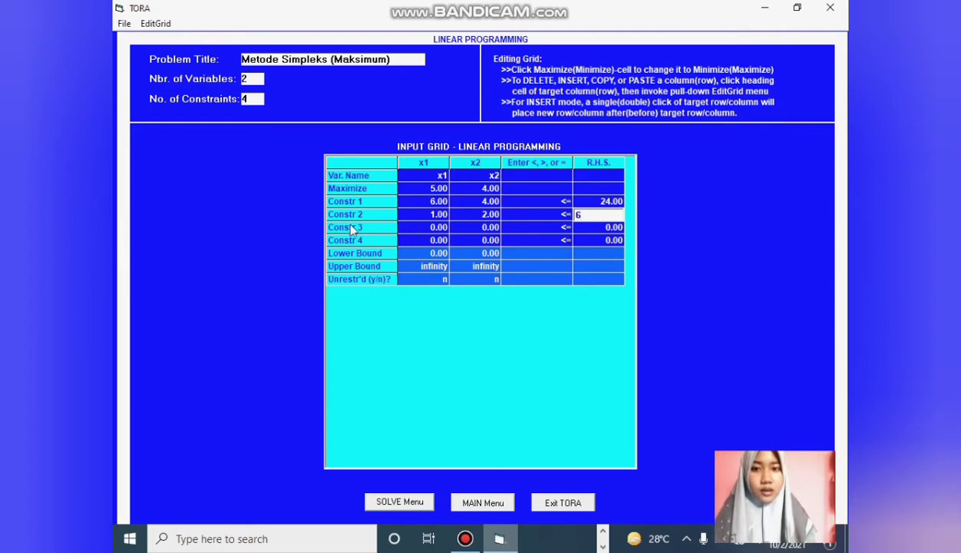
# Fill in constraint 3 with coefficients -1 for x1 and 1 for x2, keeping <=, and a right-hand side of 1
pyautogui.click(419, 227)
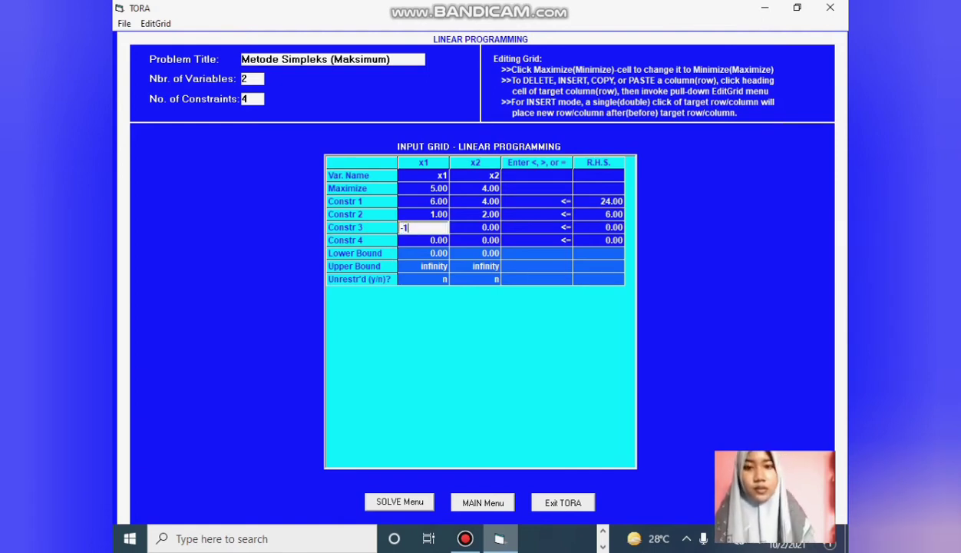
pyautogui.write('-1')
pyautogui.click(473, 227)
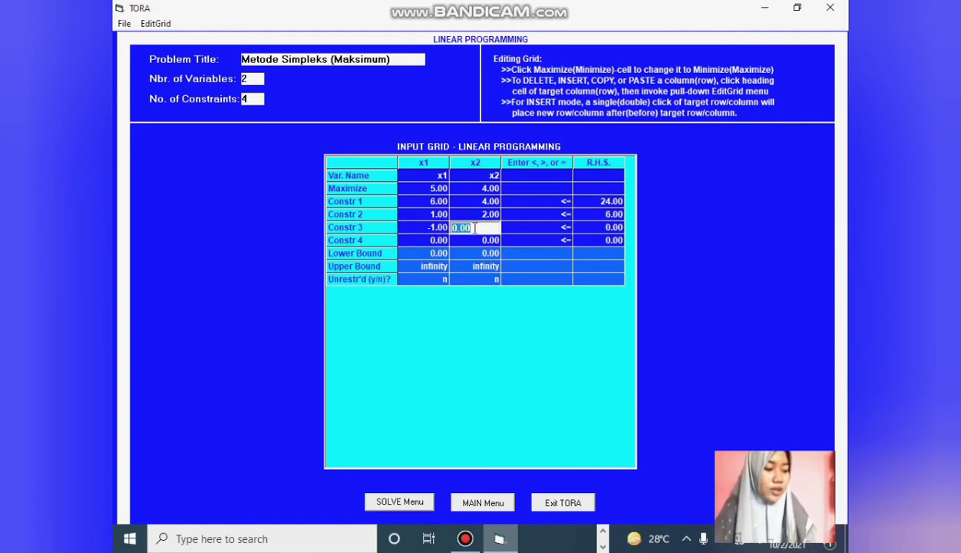
pyautogui.write('1')
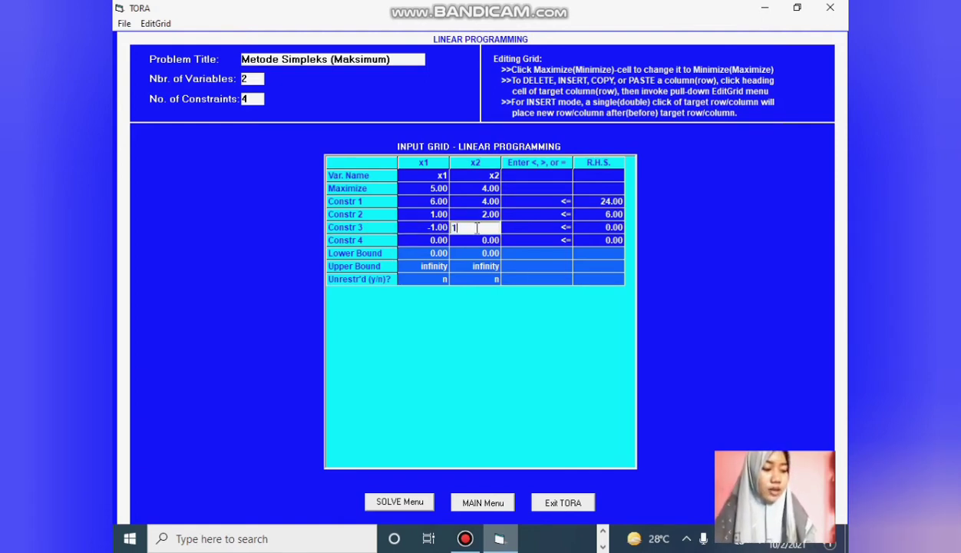
pyautogui.click(568, 227)
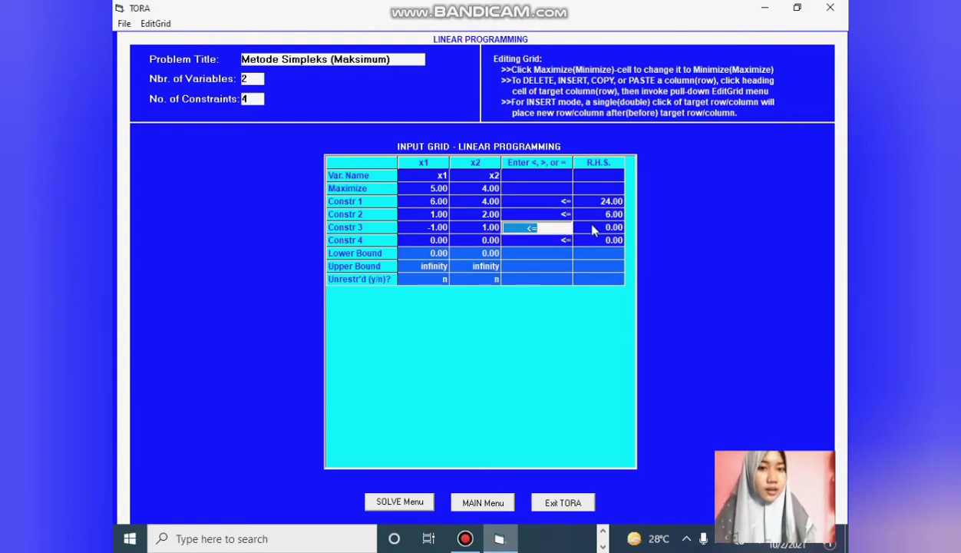
pyautogui.click(592, 228)
pyautogui.write('1')
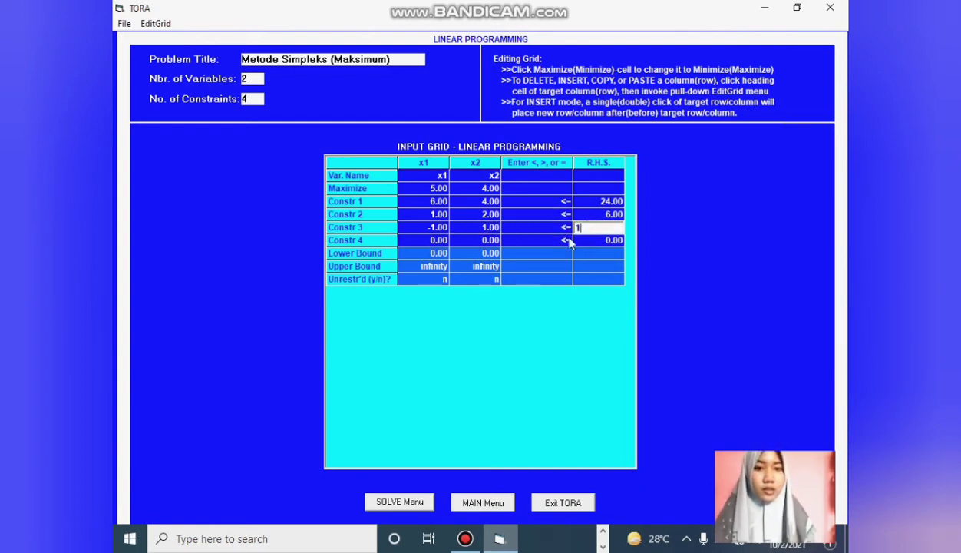
# Fill in constraint 4 with x1 left at 0, a coefficient of 1 for x2 and a right-hand side of 2
pyautogui.click(433, 240)
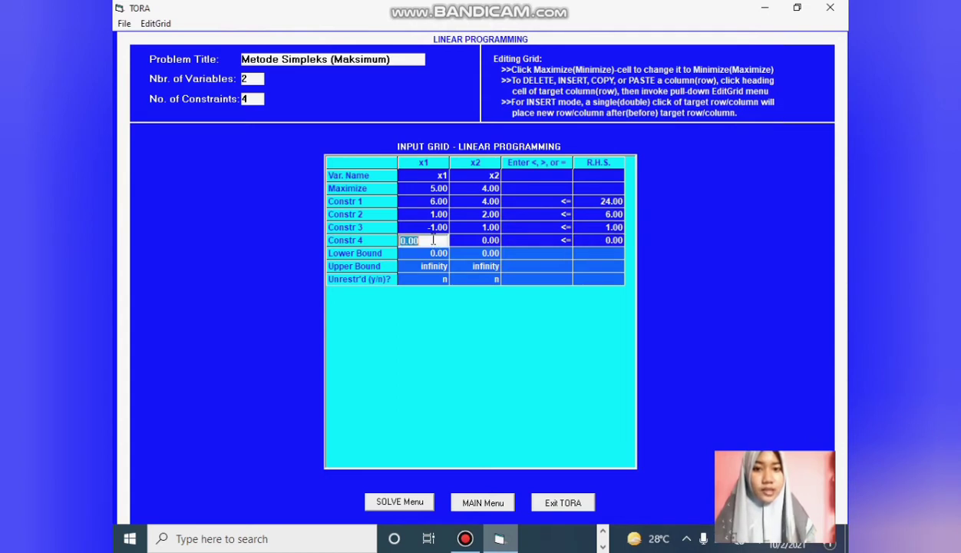
pyautogui.click(474, 240)
pyautogui.write('1')
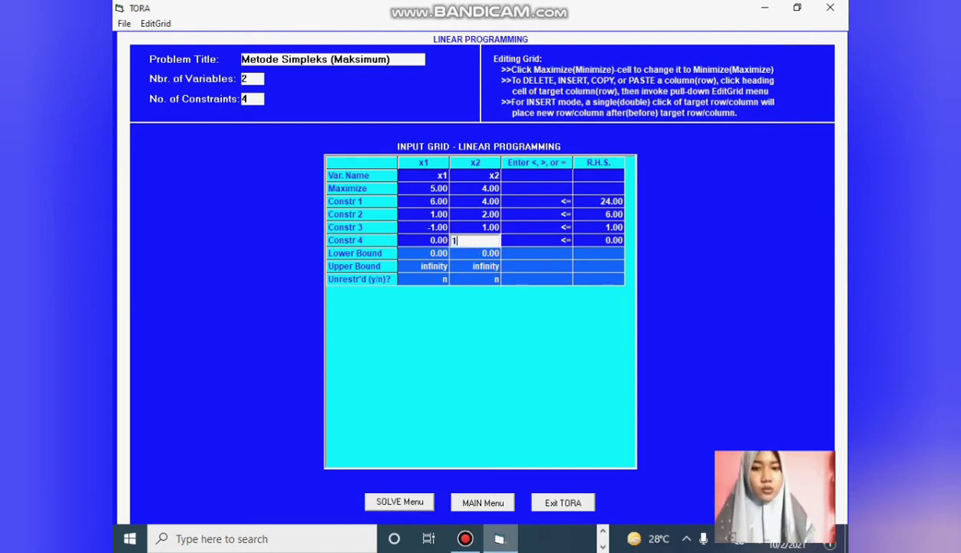
pyautogui.click(605, 239)
pyautogui.write('2')
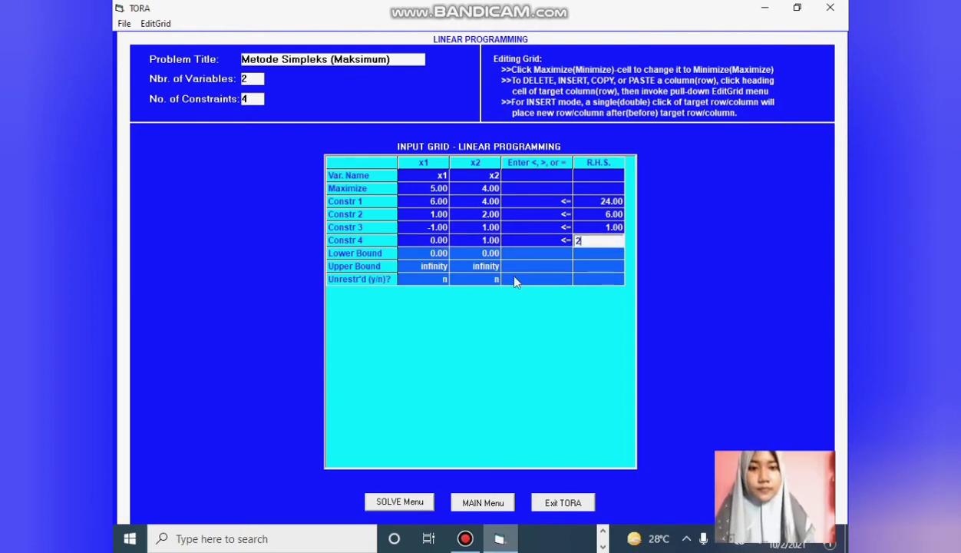
pyautogui.press('Return')
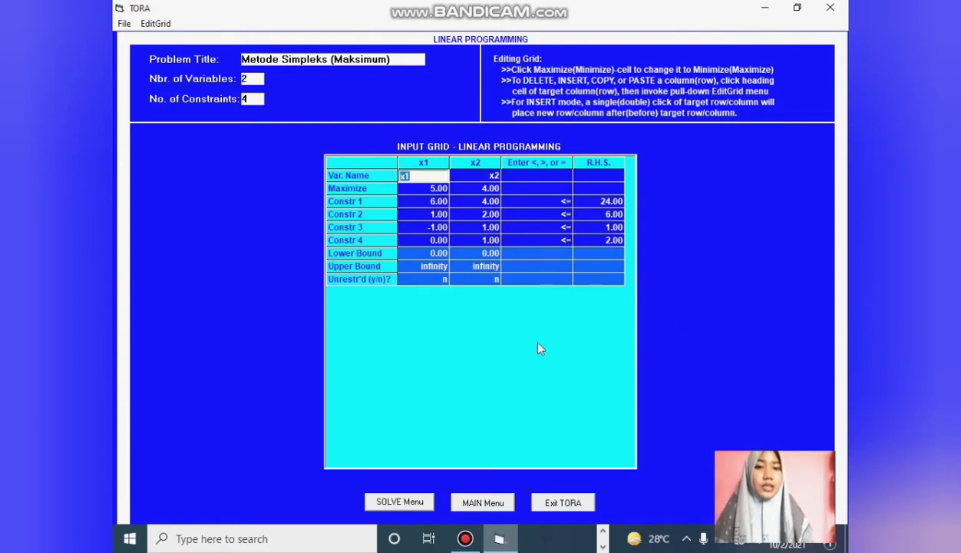
# Proceed to solving the problem and save the input data in Documents as "metode simpleks"
pyautogui.click(397, 503)
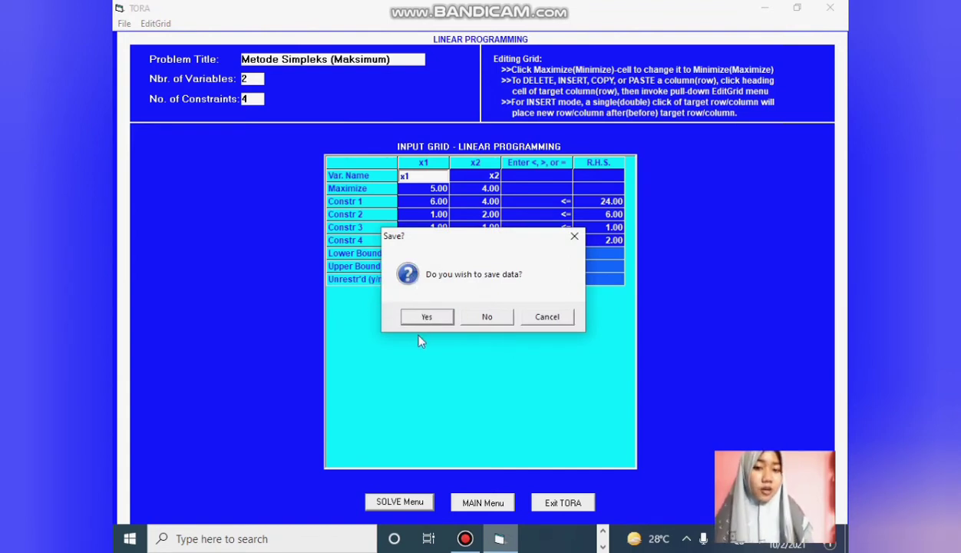
pyautogui.click(416, 313)
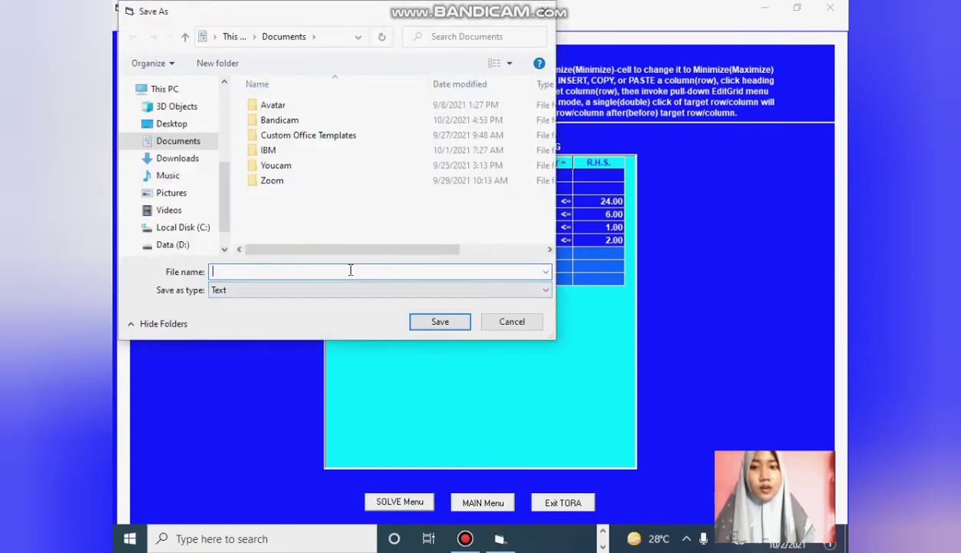
pyautogui.write('m')
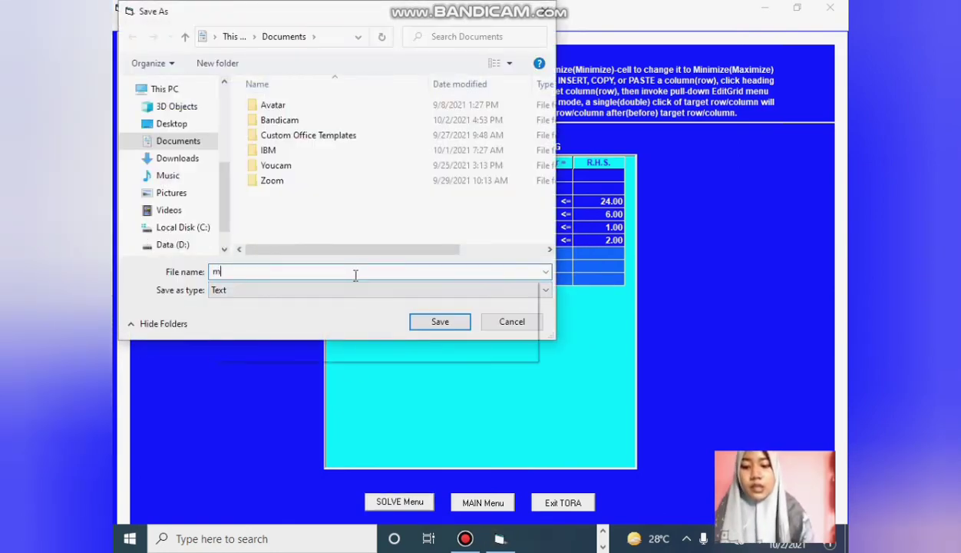
pyautogui.write('etode sim')
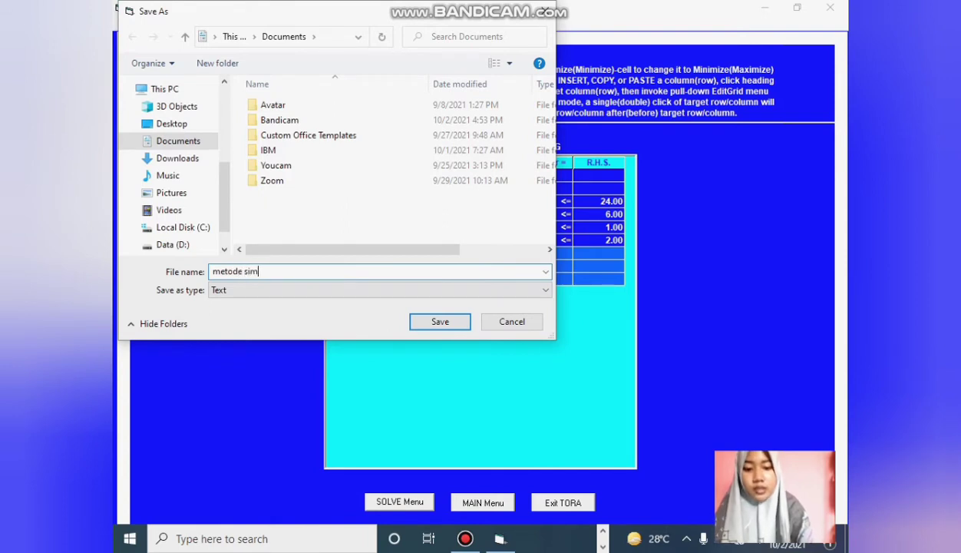
pyautogui.write('pleks')
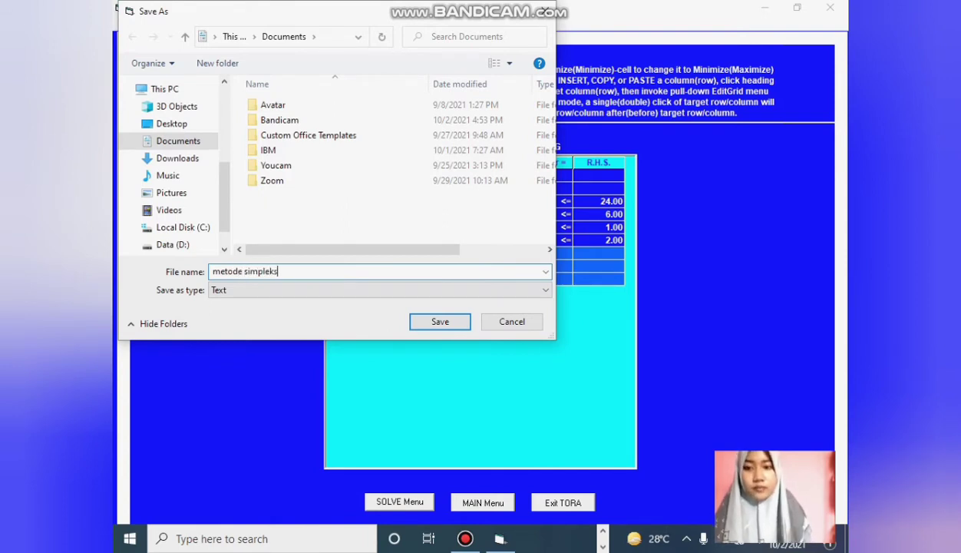
pyautogui.click(441, 321)
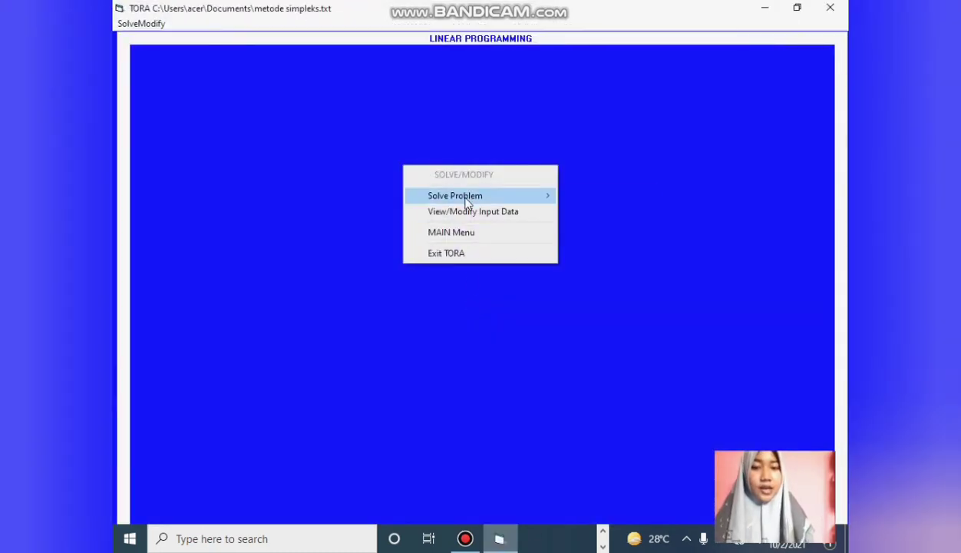
# Solve algebraically by iterations from the all-slack starting solution and show the output in decimal notation with N 5 and D 2
pyautogui.moveTo(466, 202)
pyautogui.moveTo(574, 213)
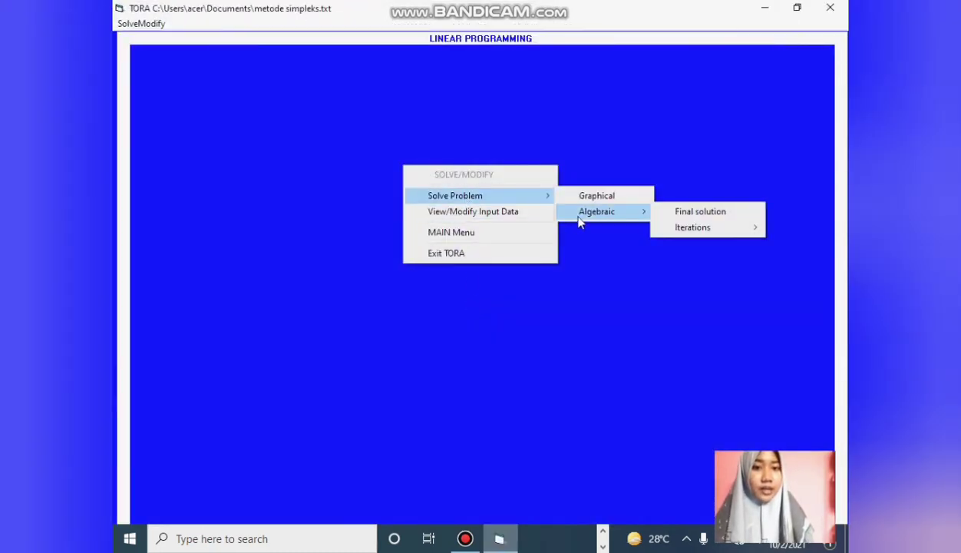
pyautogui.moveTo(665, 230)
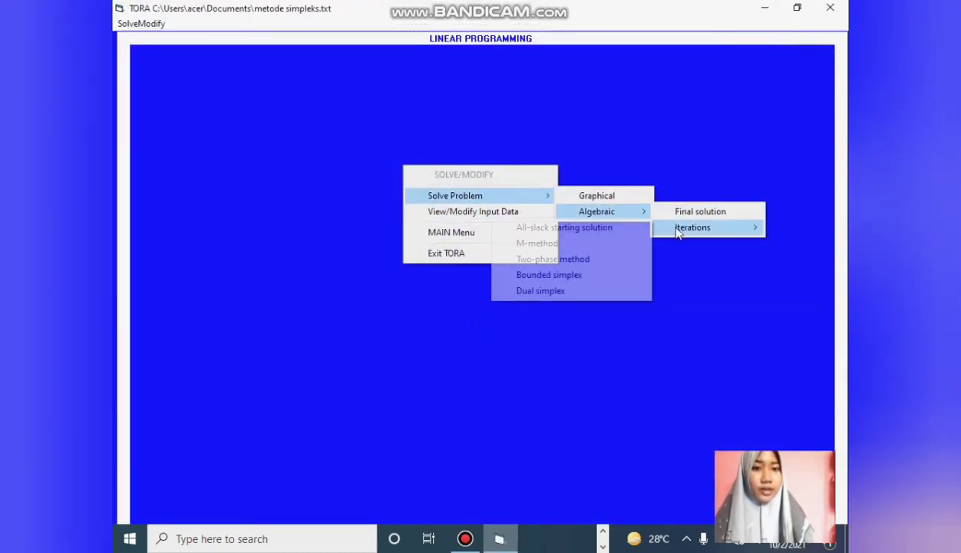
pyautogui.click(612, 231)
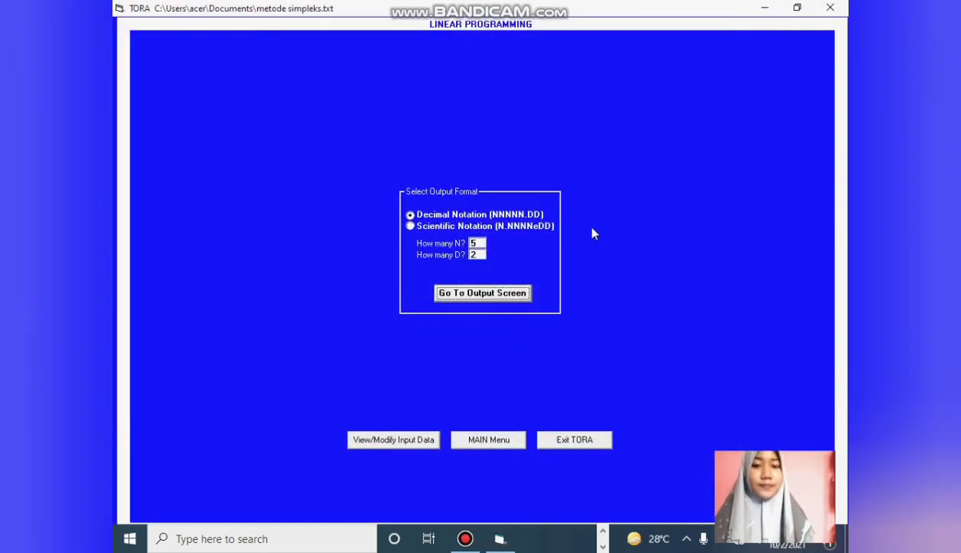
pyautogui.click(458, 295)
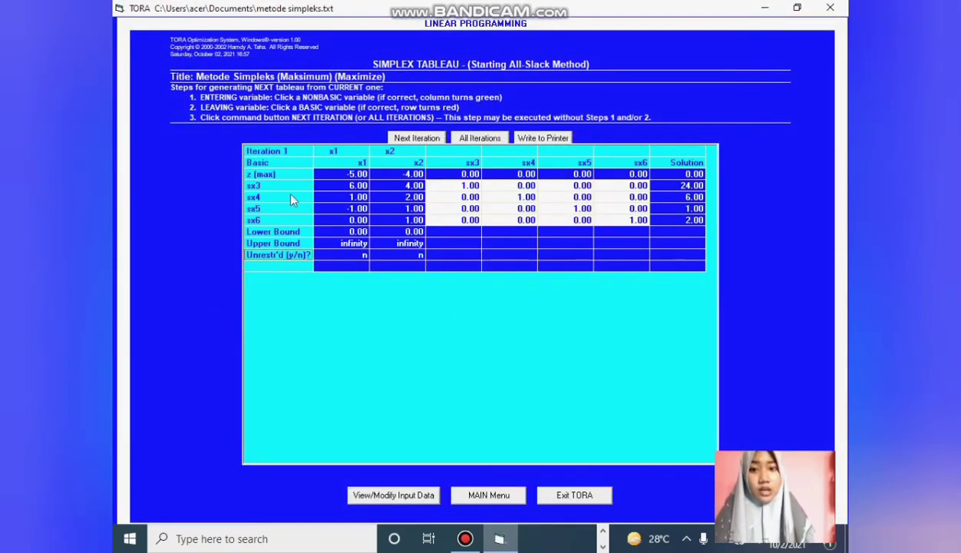
# Generate all simplex iterations at once and dismiss the optimality notice
pyautogui.click(479, 139)
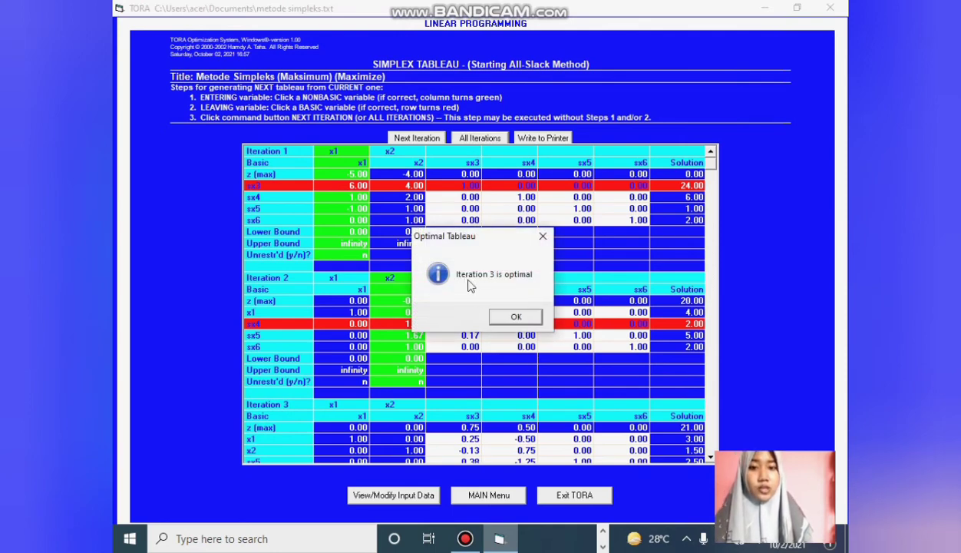
pyautogui.click(509, 317)
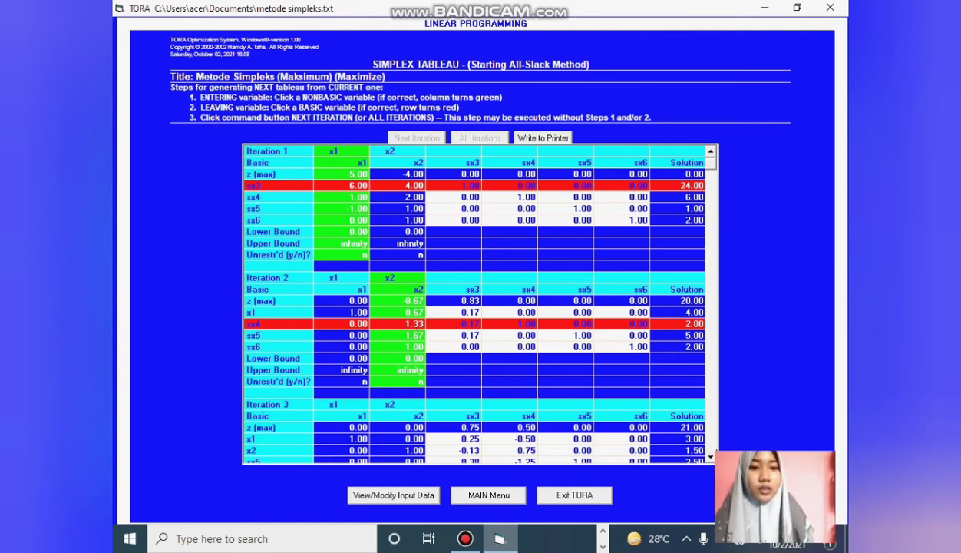
# Examine the simplex tableaus of iterations 1 to 3, especially the z row and Solution column of iteration 3
pyautogui.click(709, 458)
pyautogui.click(710, 458)
pyautogui.click(710, 458)
pyautogui.click(710, 458)
pyautogui.click(710, 459)
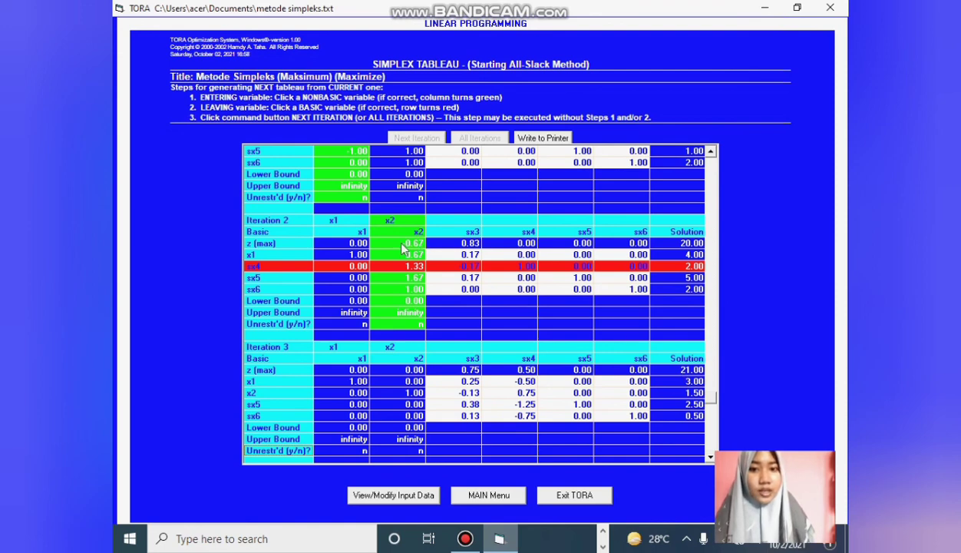
pyautogui.click(710, 152)
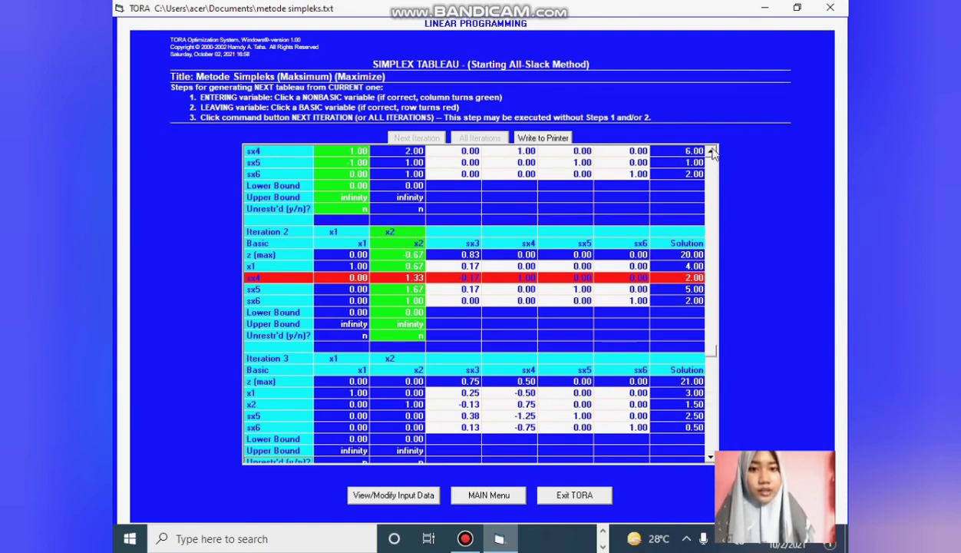
pyautogui.scroll(1, 711, 151)
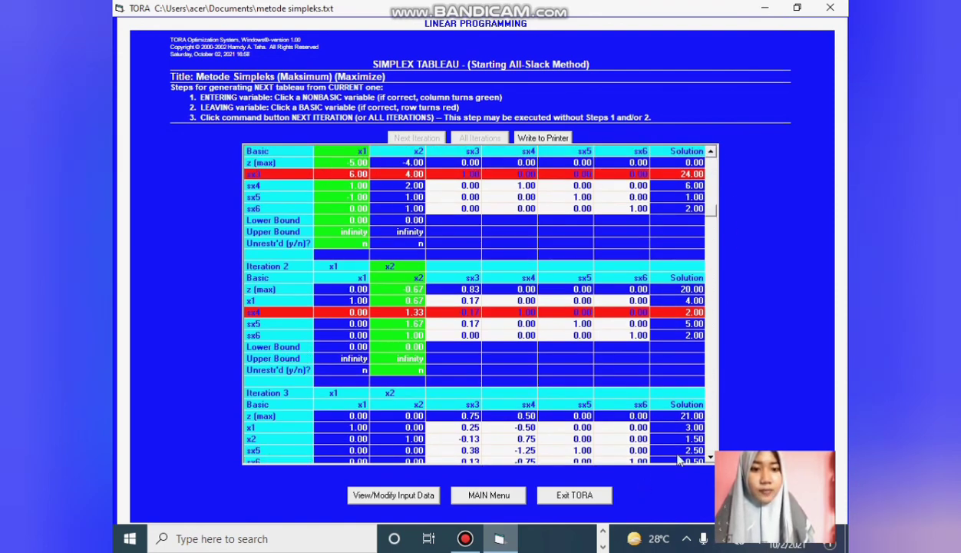
pyautogui.scroll(-2, 710, 459)
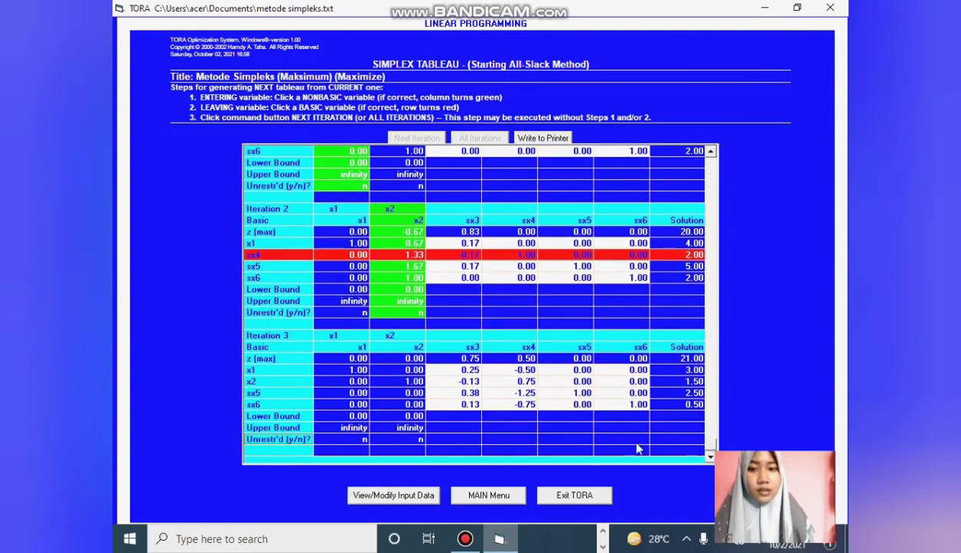
pyautogui.click(336, 360)
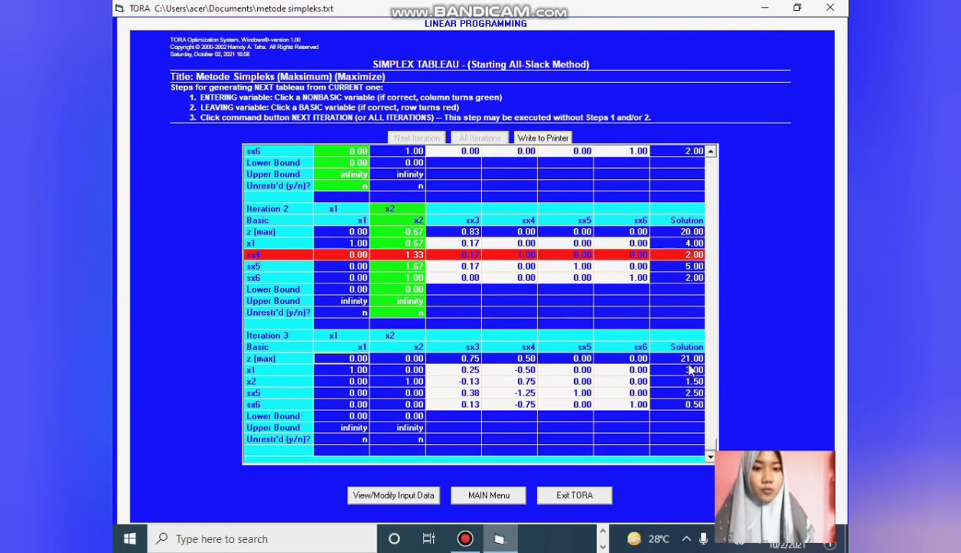